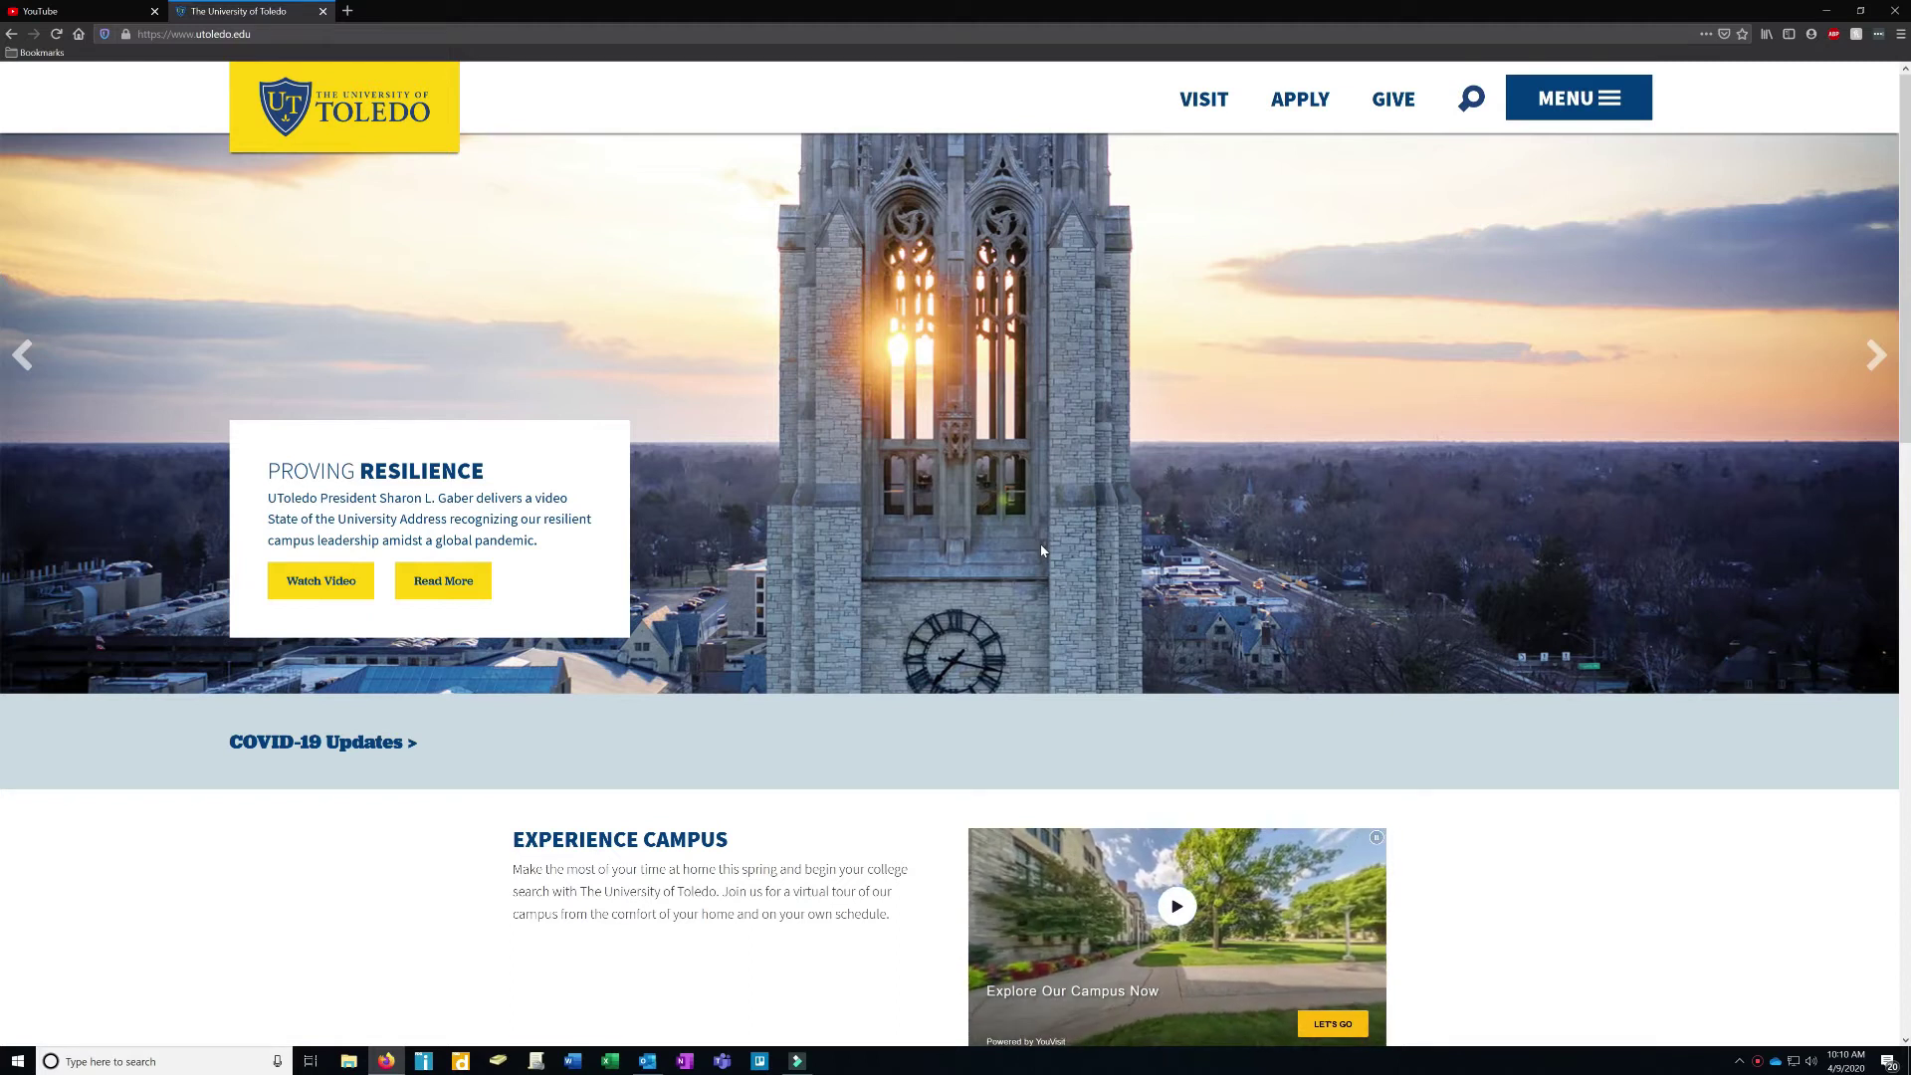
# Go to myutaccount.utoledo.edu in the Firefox address bar
pyautogui.hotkey('ctrl', 'l')
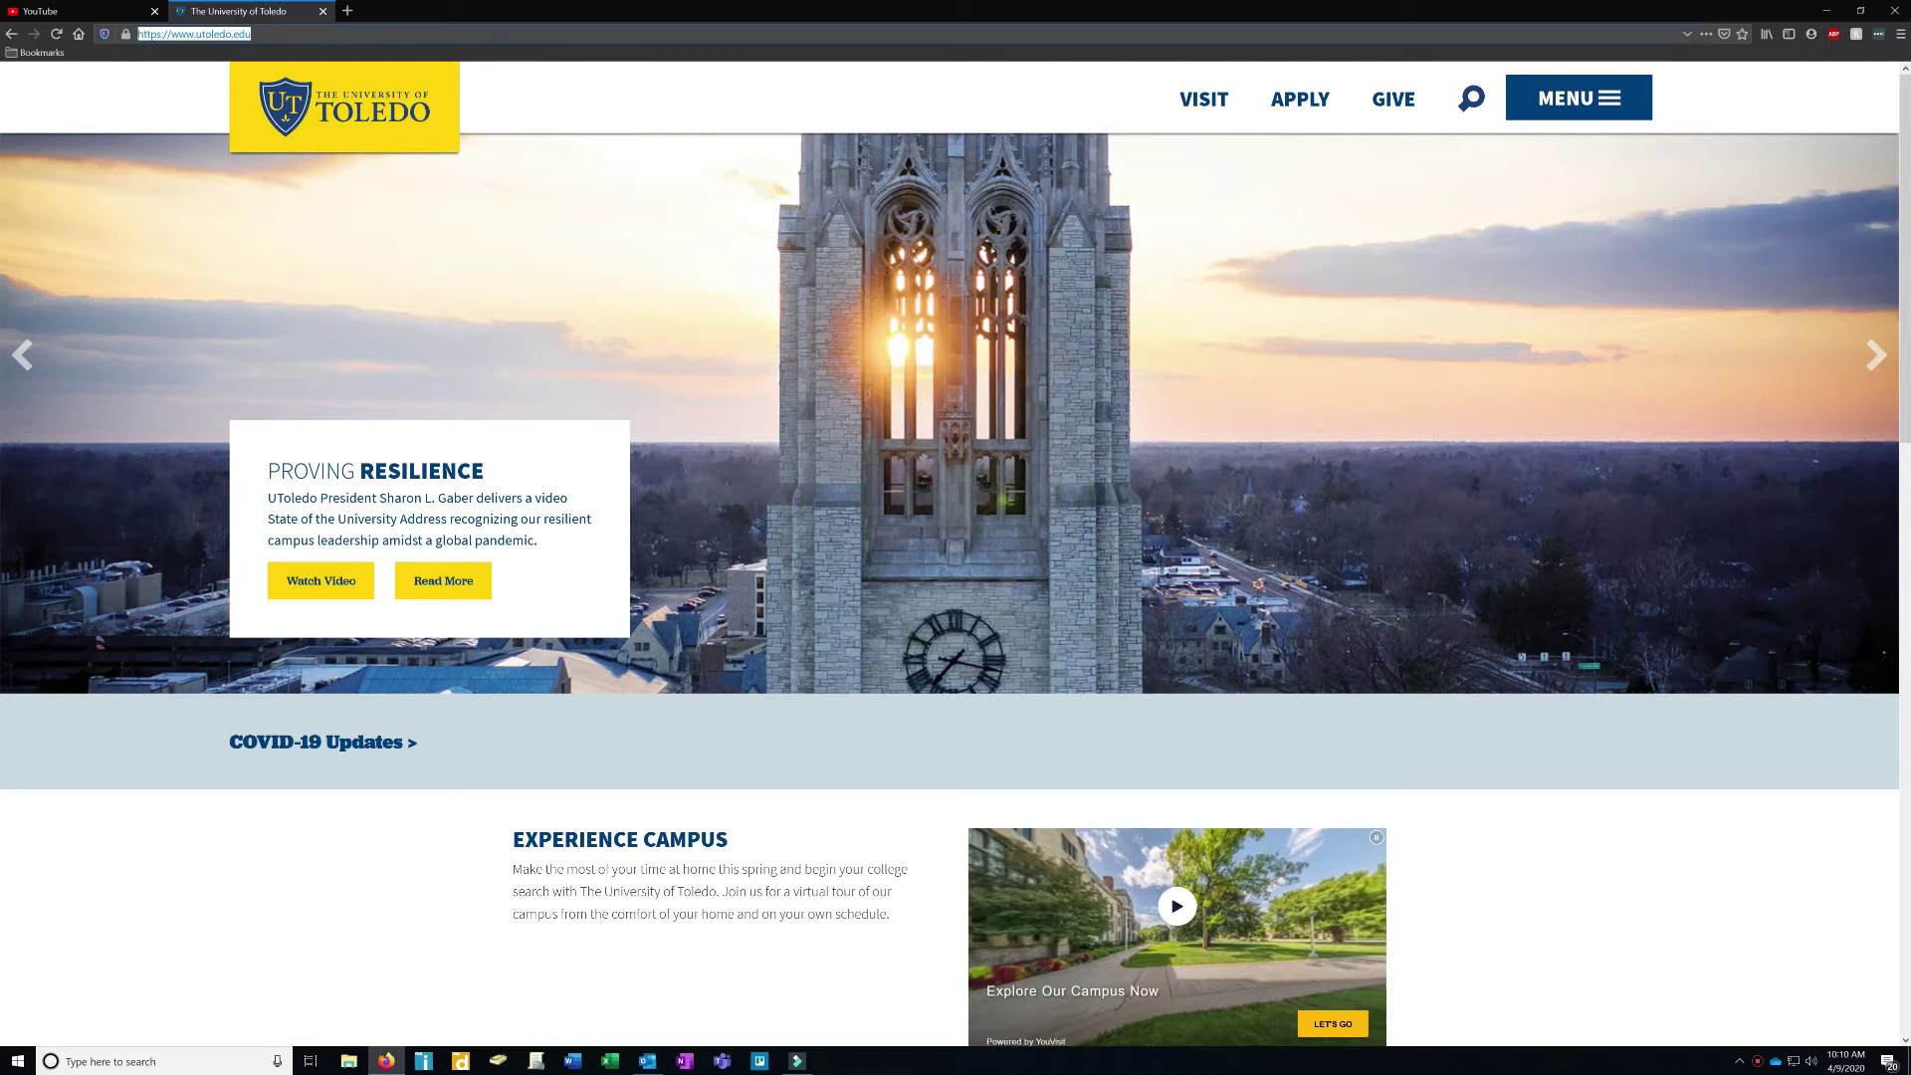
pyautogui.write('myutaa')
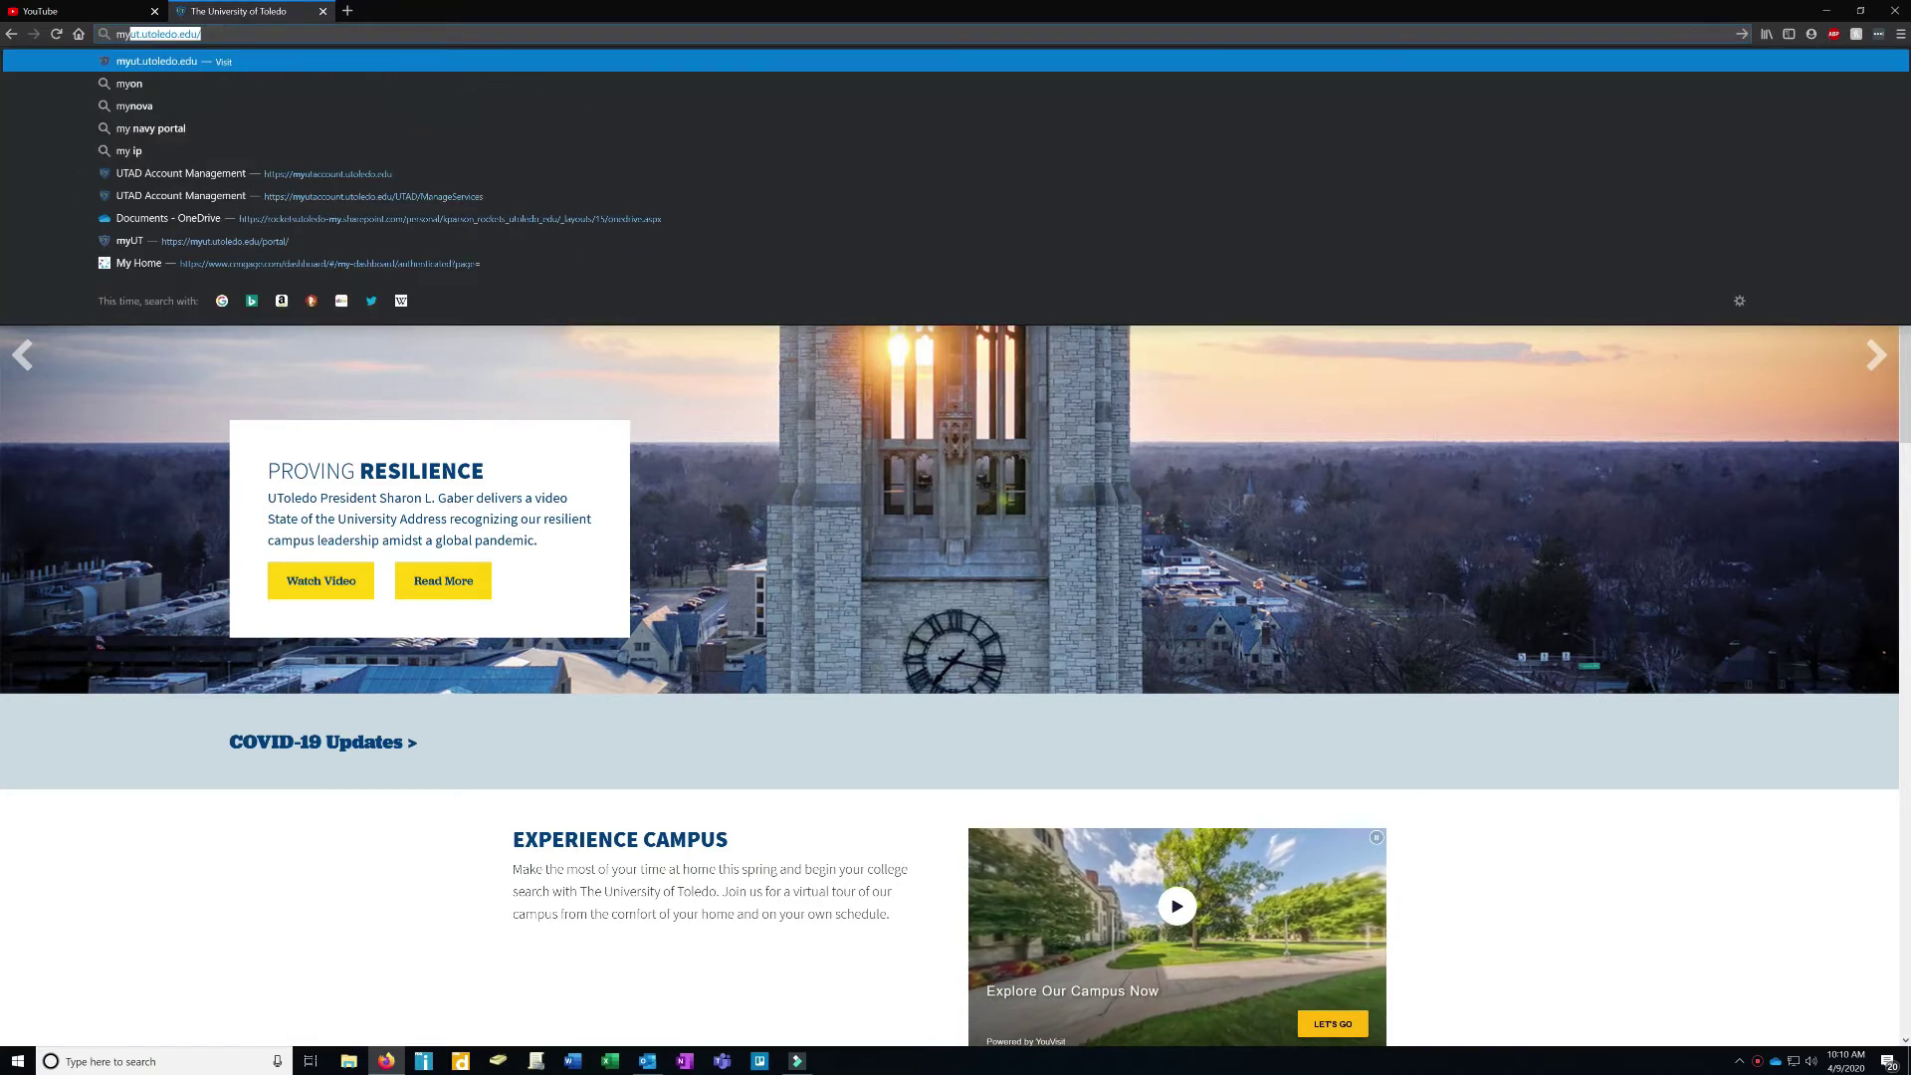
pyautogui.press('BackSpace')
pyautogui.write('ccoun')
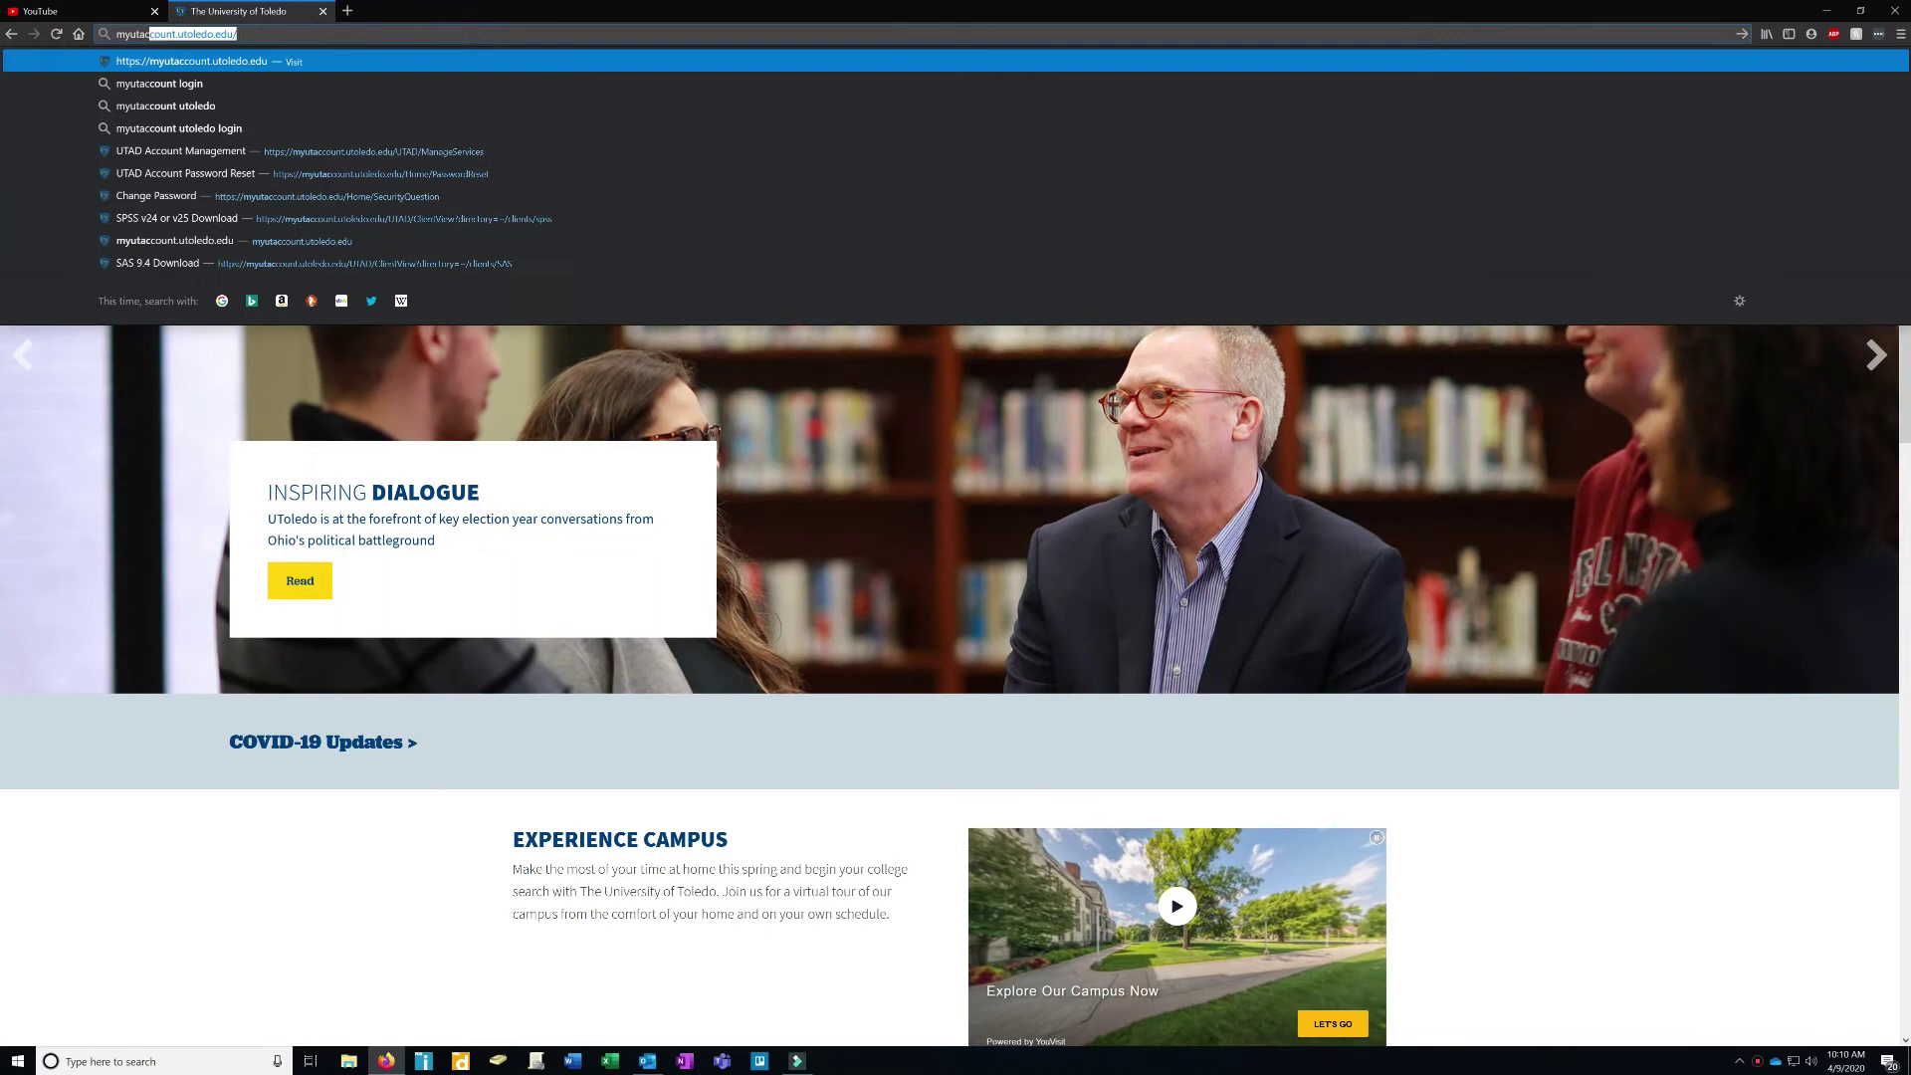
pyautogui.write('t.utoledo.edu/')
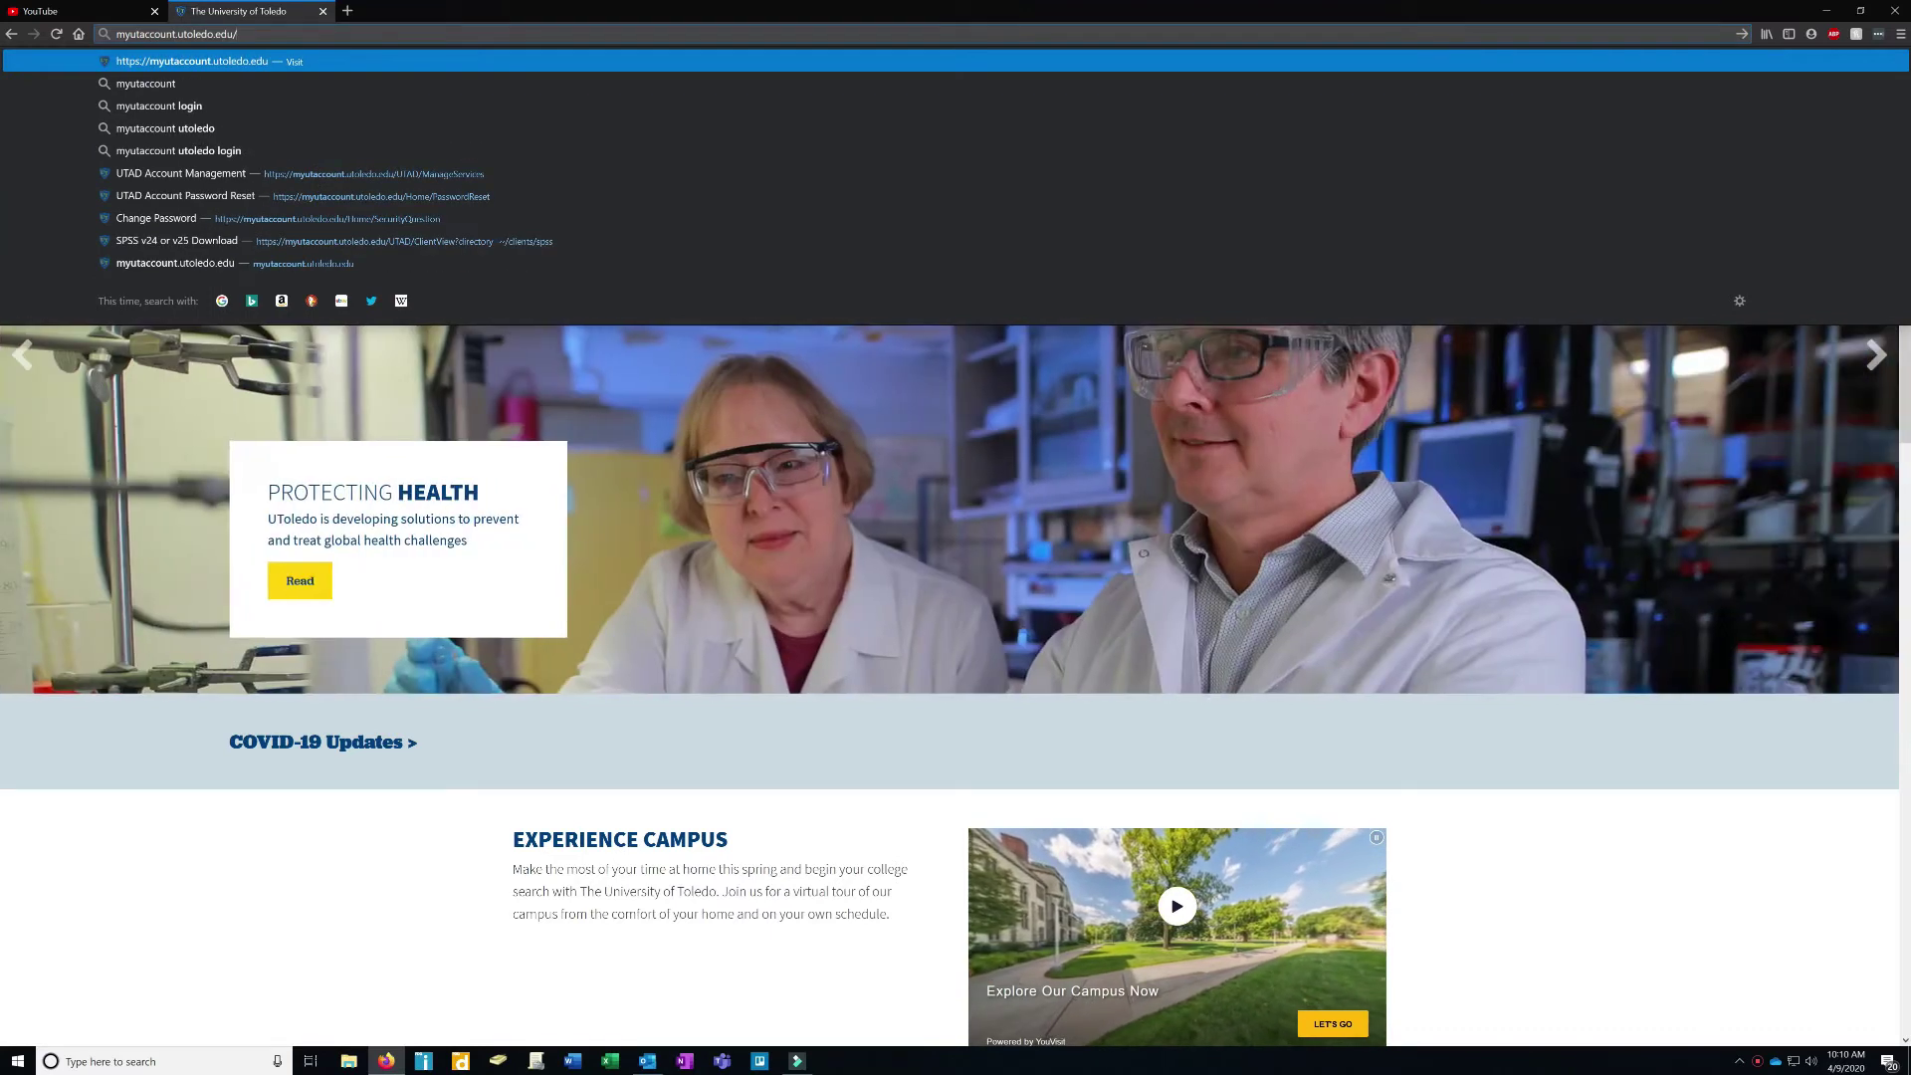
pyautogui.press('Return')
# Log in to the university account site with the organizational username and password
pyautogui.click(598, 123)
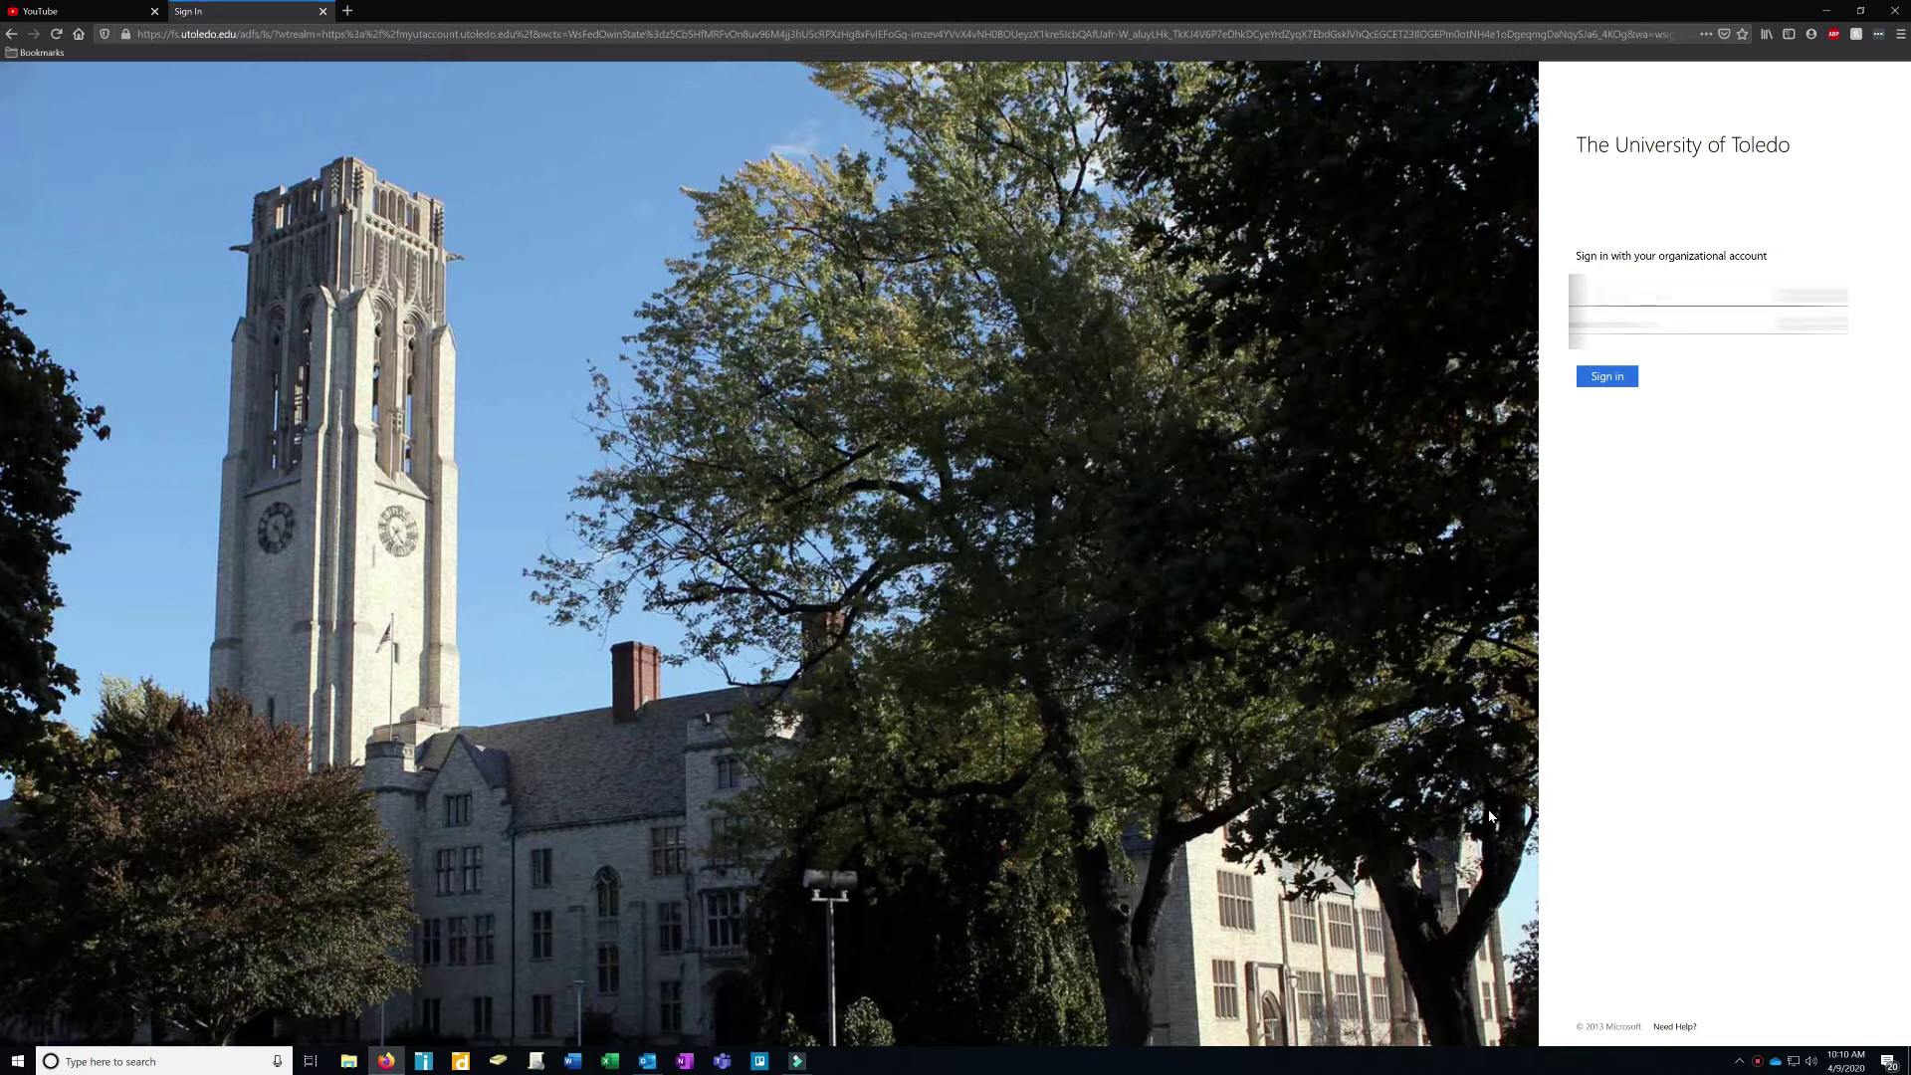
pyautogui.press('Tab')
pyautogui.write('*****')
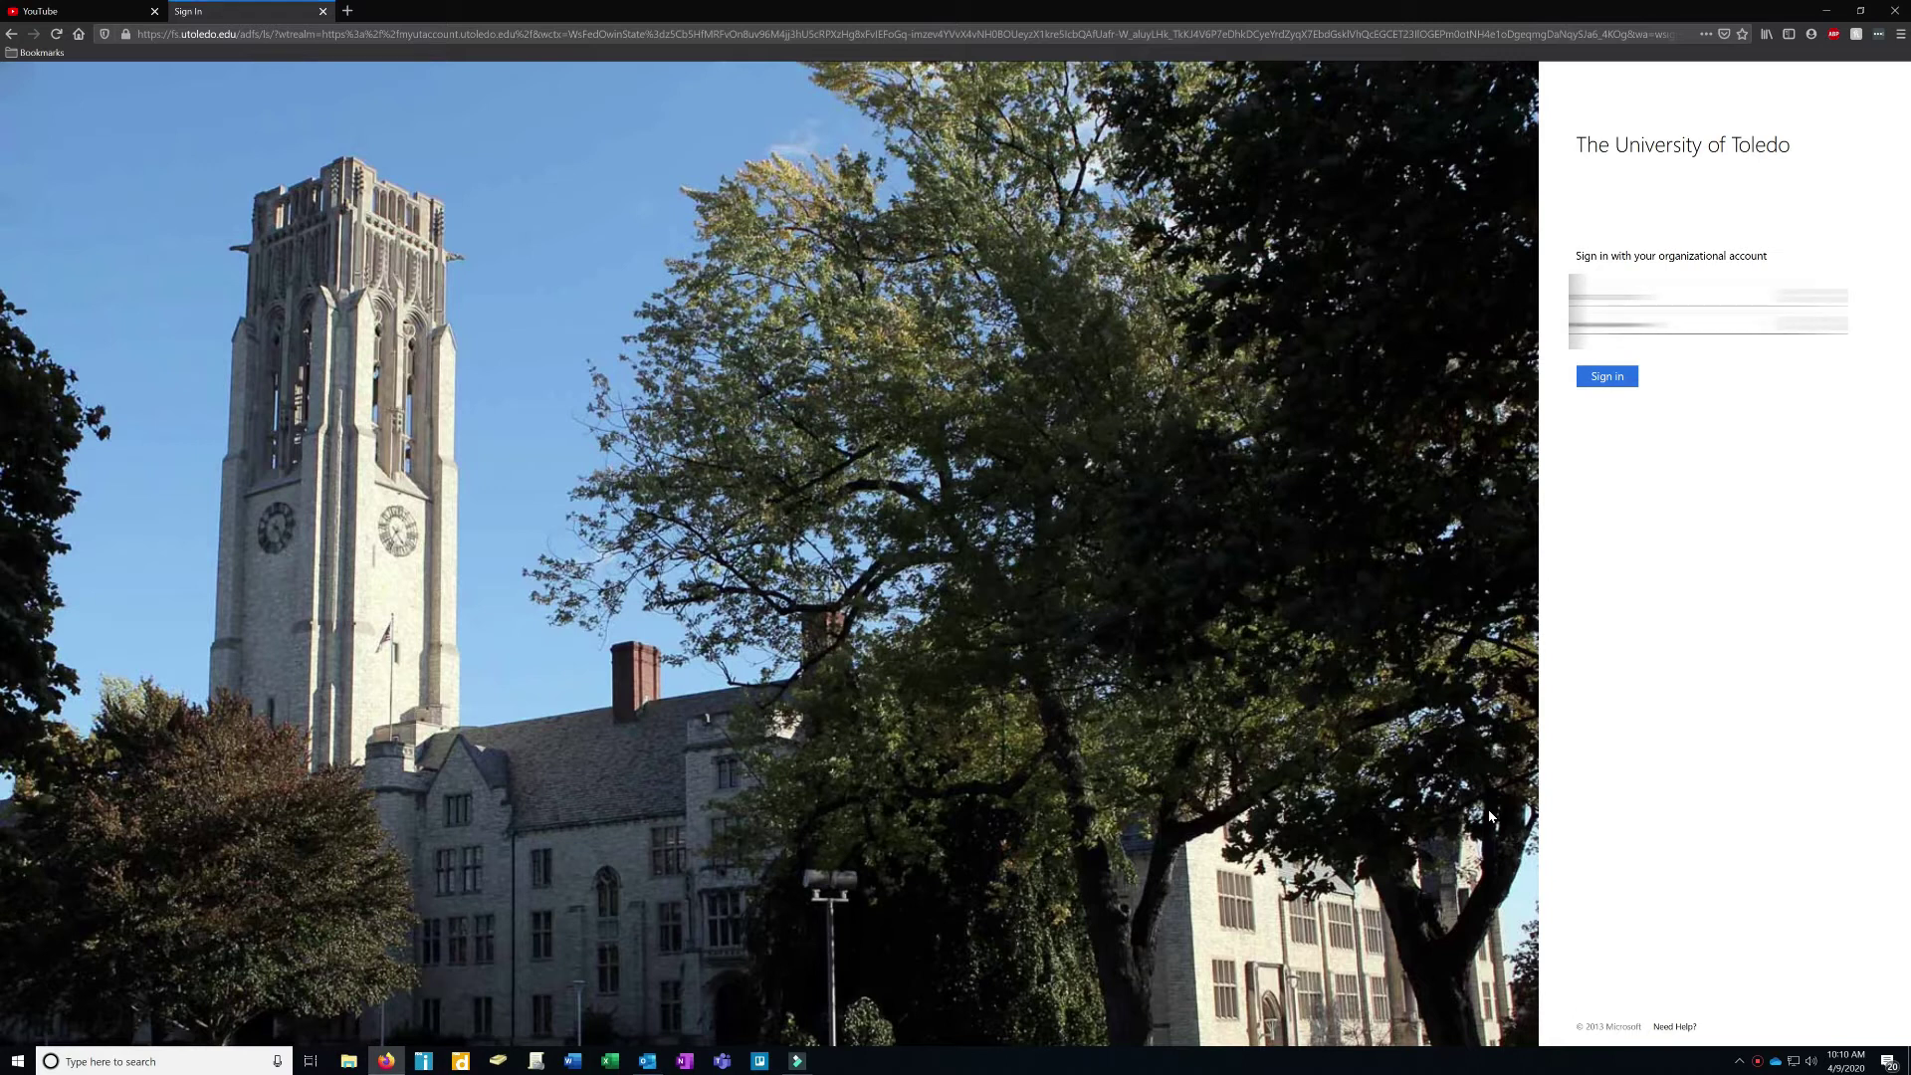
pyautogui.press('Return')
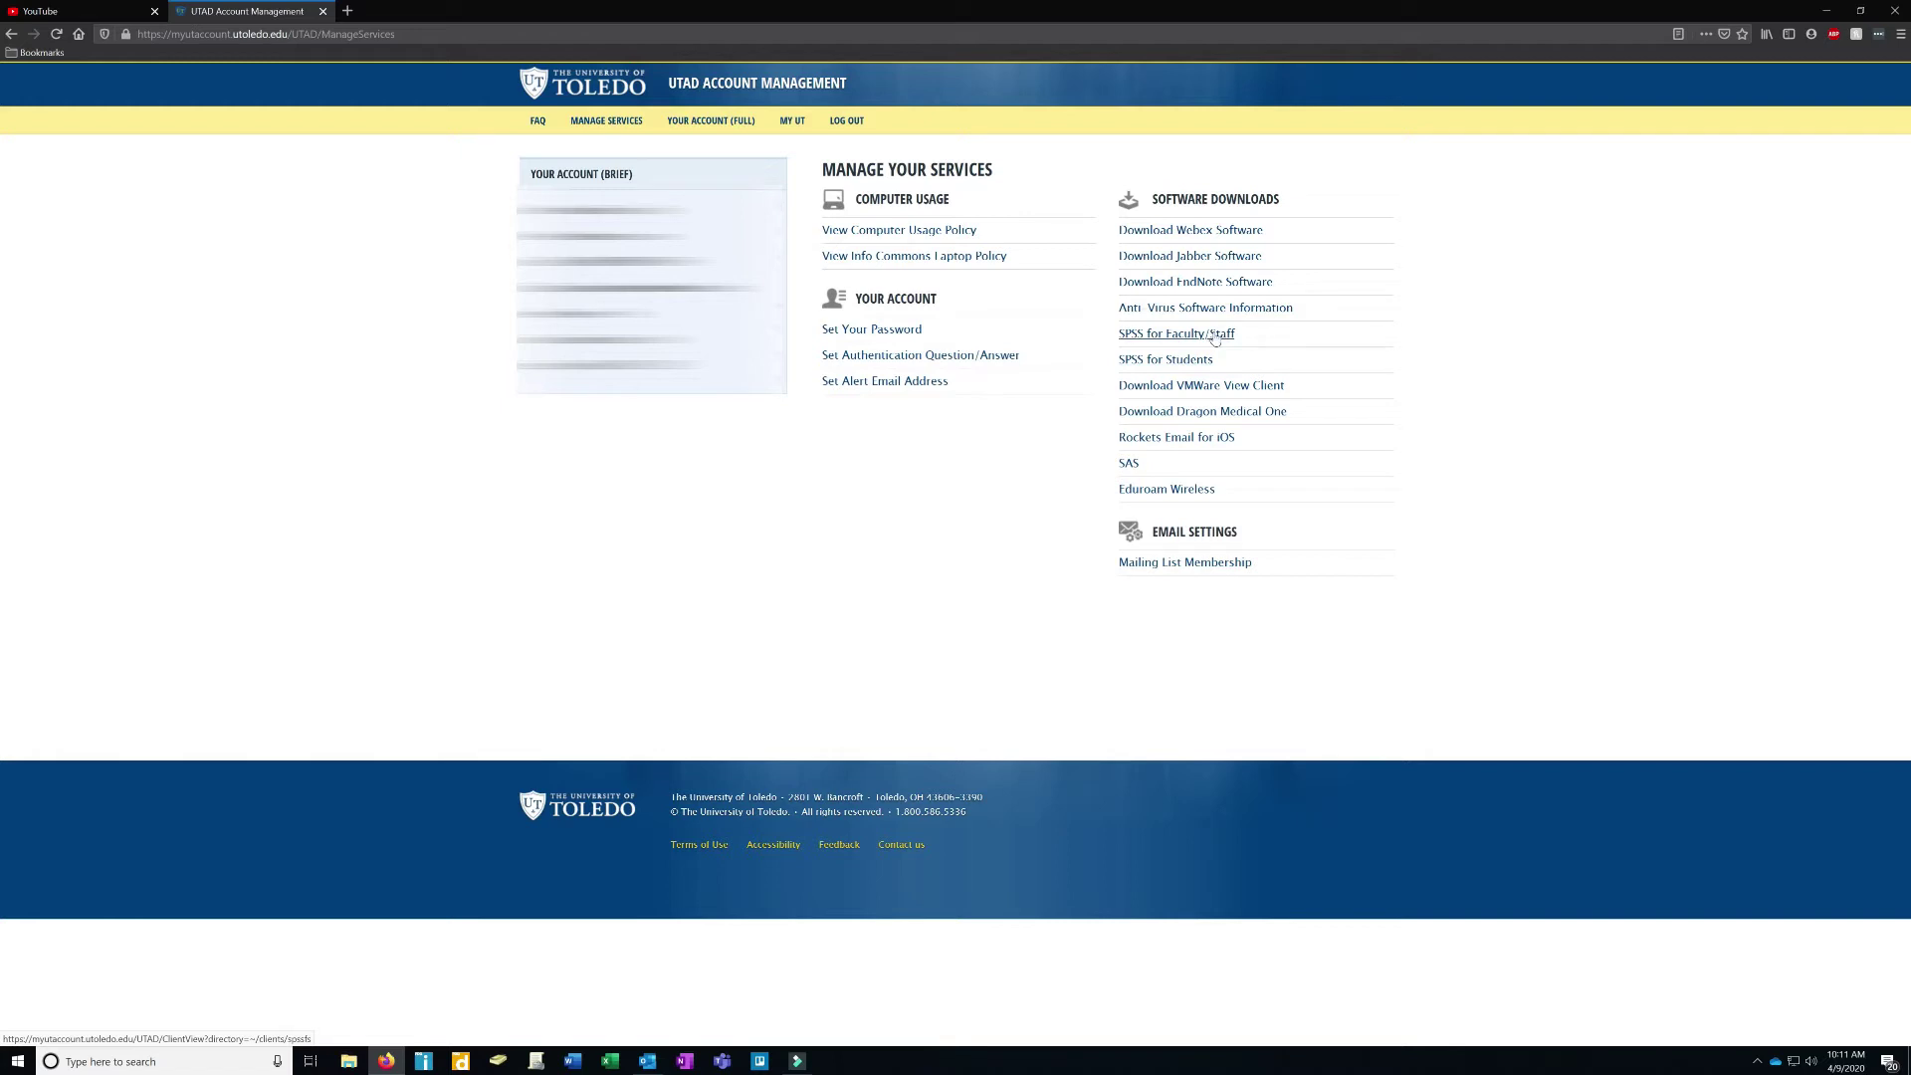
# Open the SPSS for Students page under Software Downloads
pyautogui.click(1147, 362)
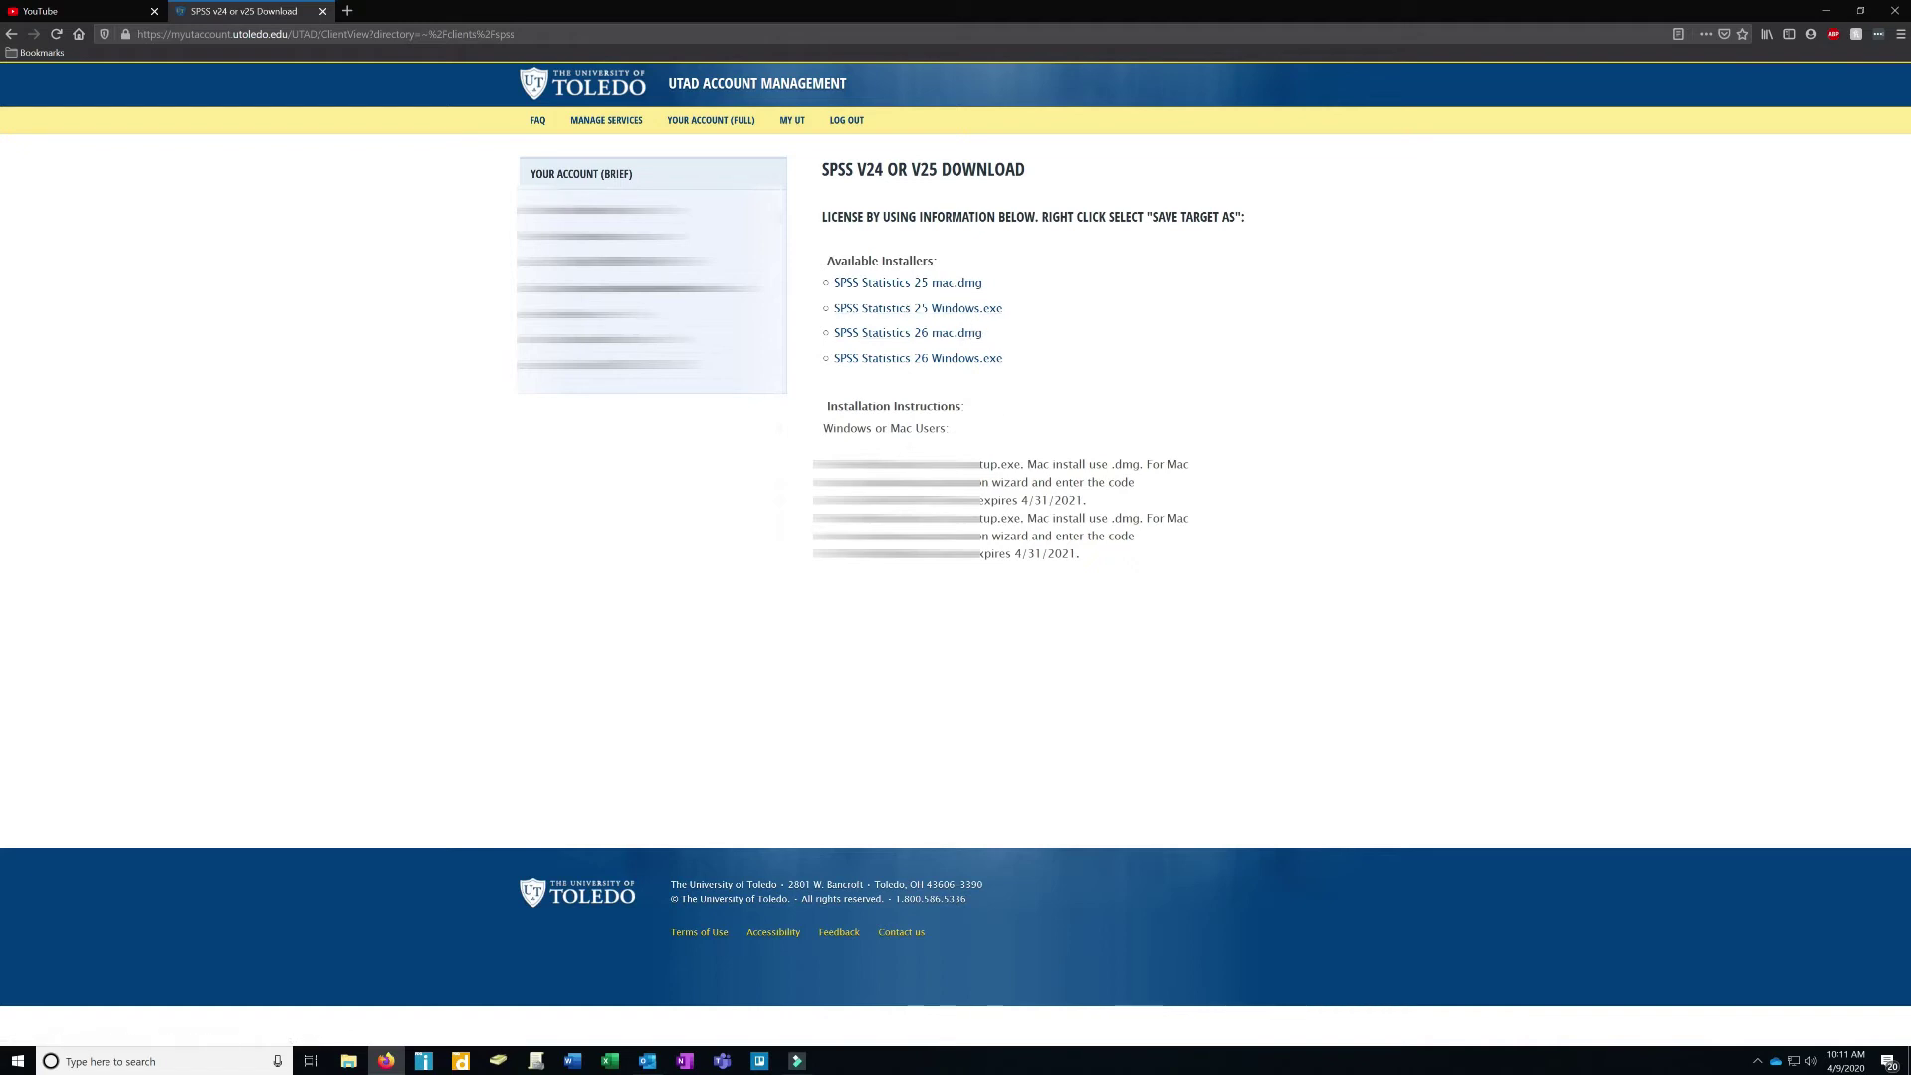
# Highlight the SPSS authorization code within the installation instruction lines
pyautogui.moveTo(823, 464); pyautogui.dragTo(1092, 502)
pyautogui.moveTo(813, 499); pyautogui.dragTo(981, 500)
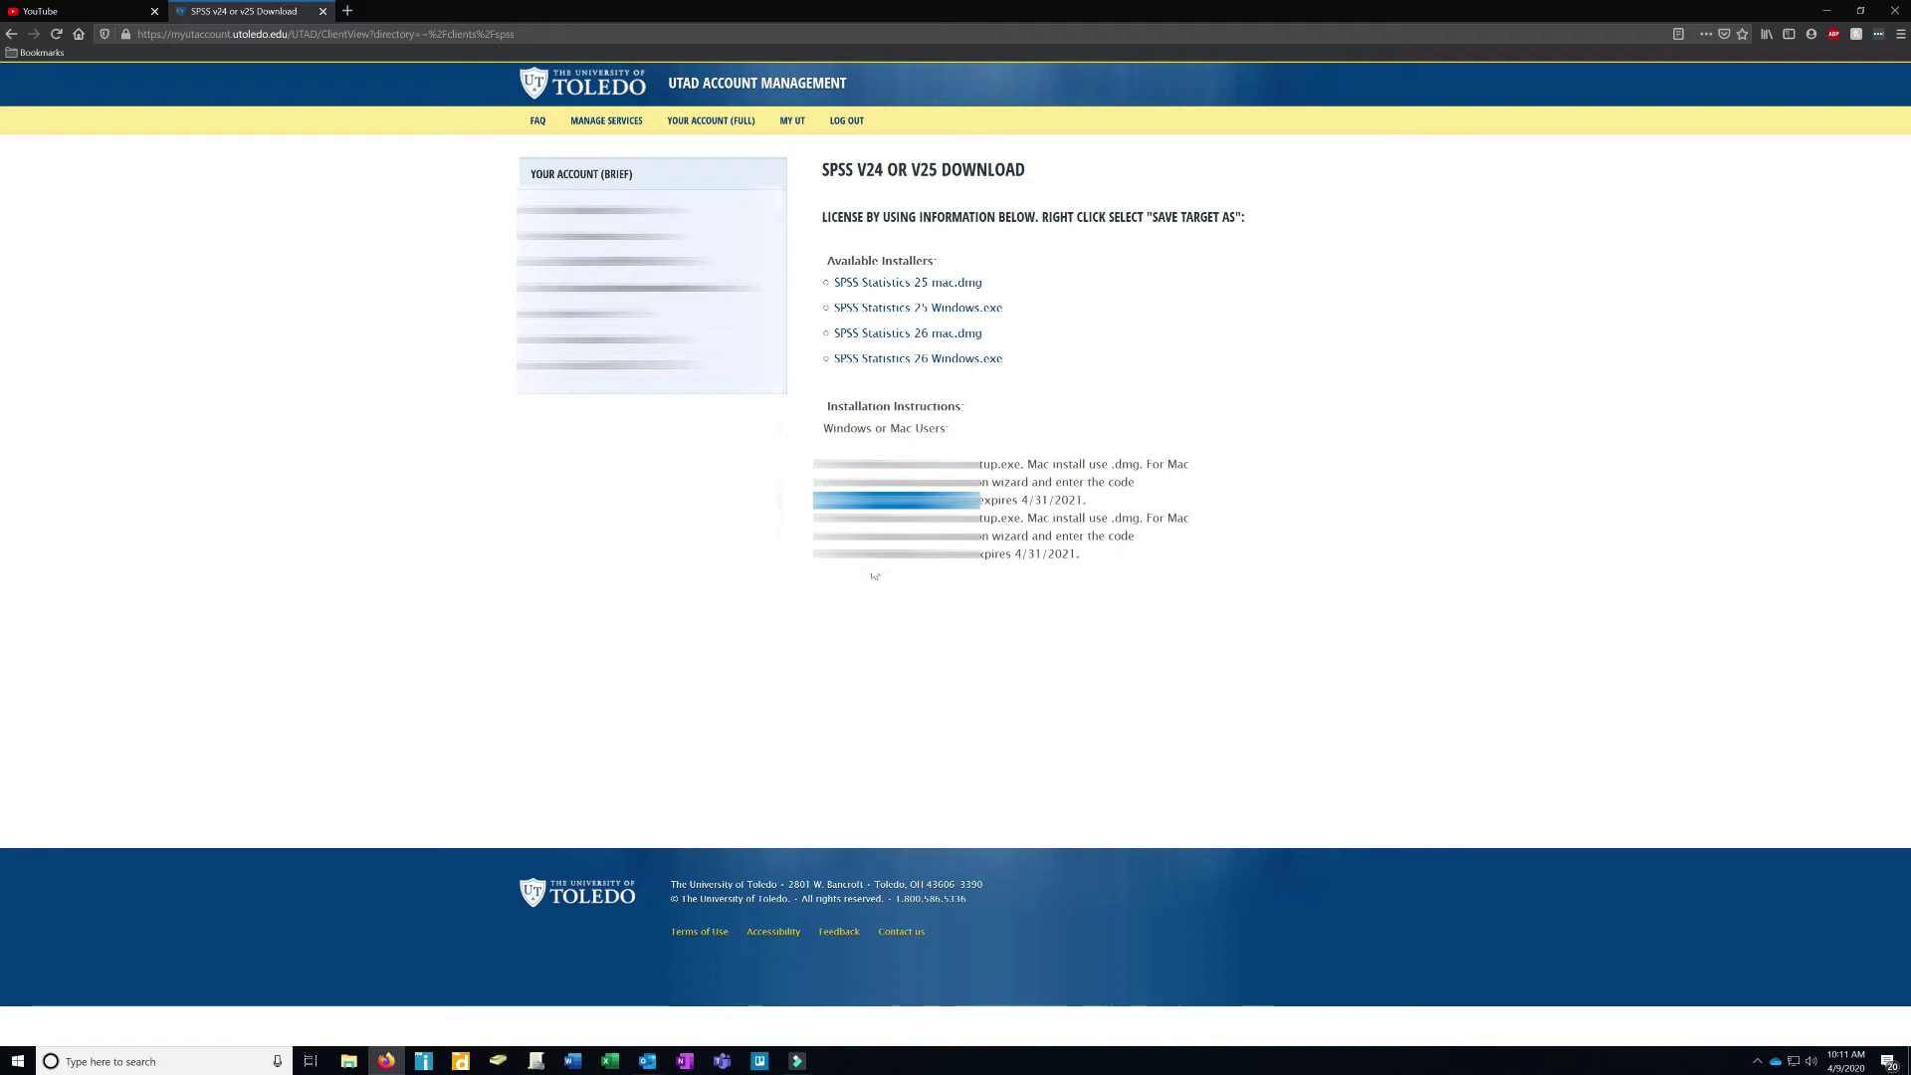
pyautogui.moveTo(813, 554); pyautogui.dragTo(981, 555)
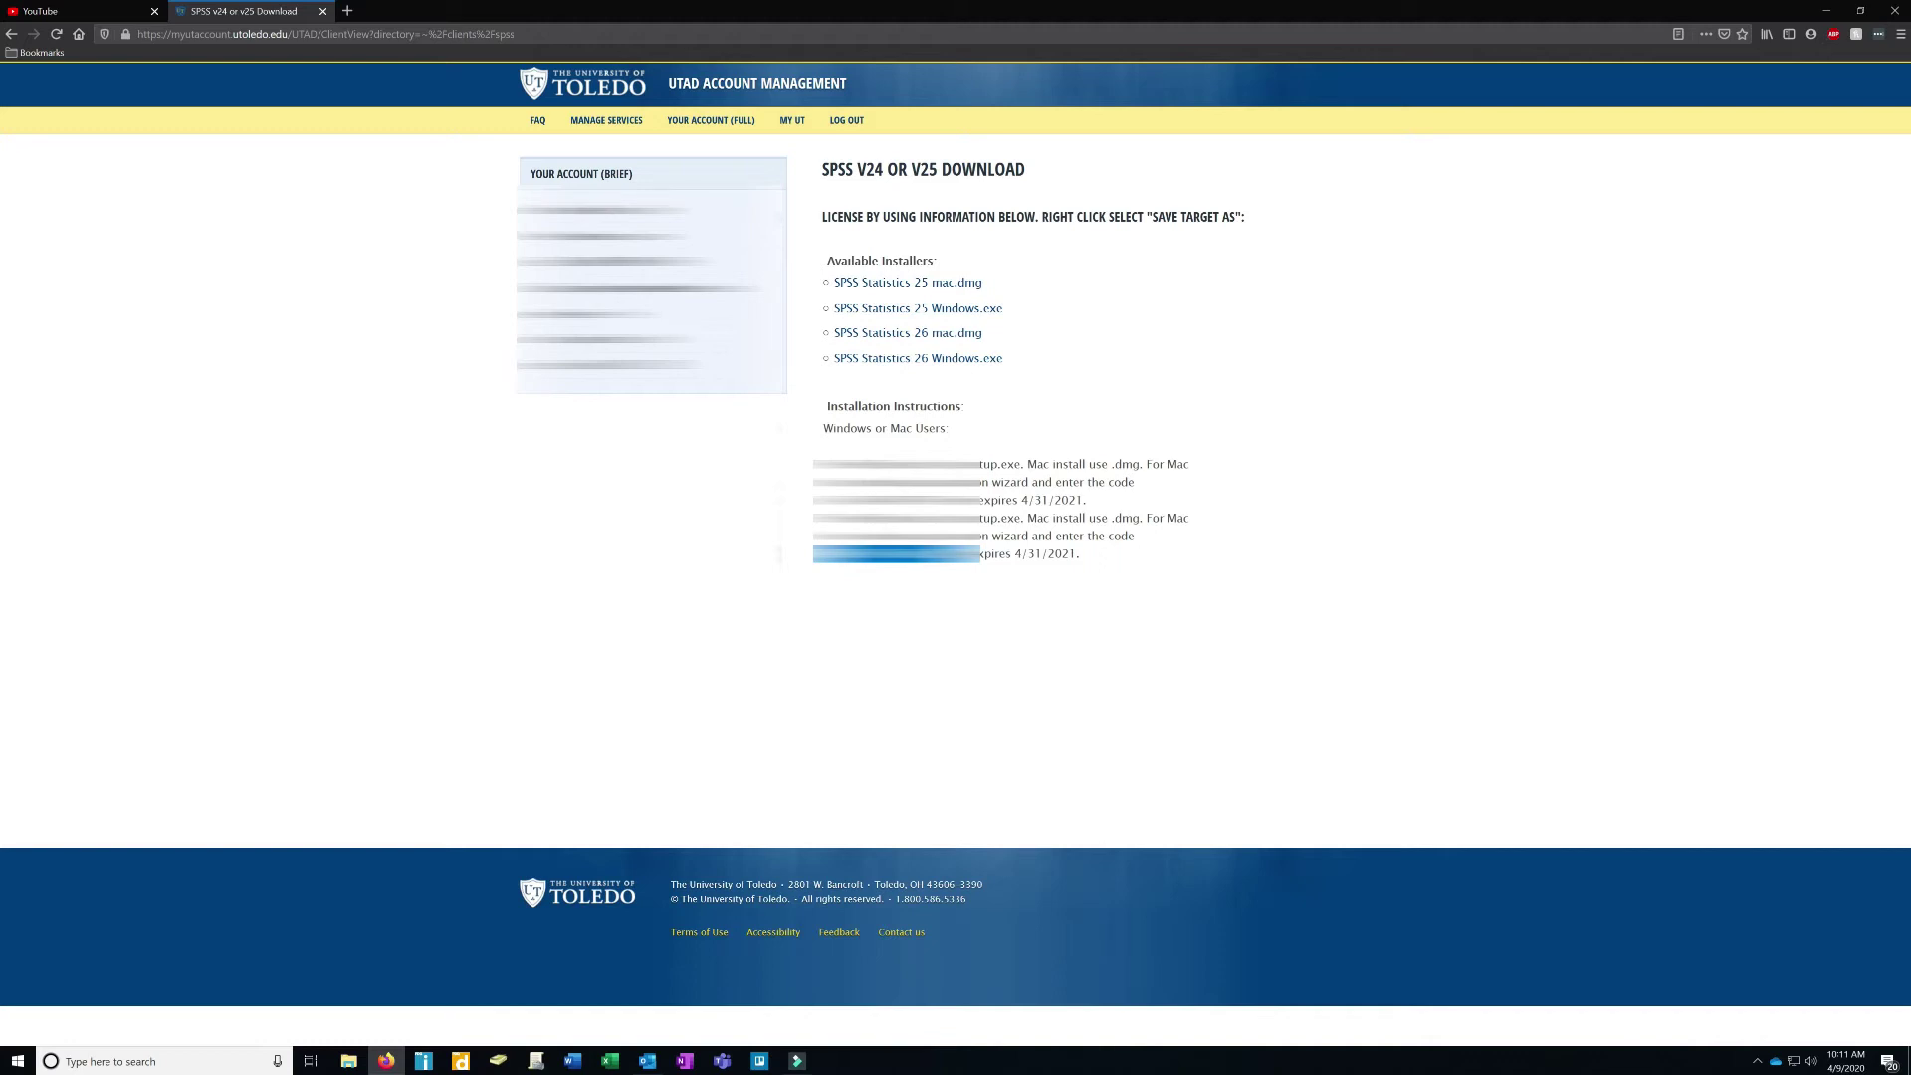
pyautogui.moveTo(940, 500); pyautogui.dragTo(1083, 500)
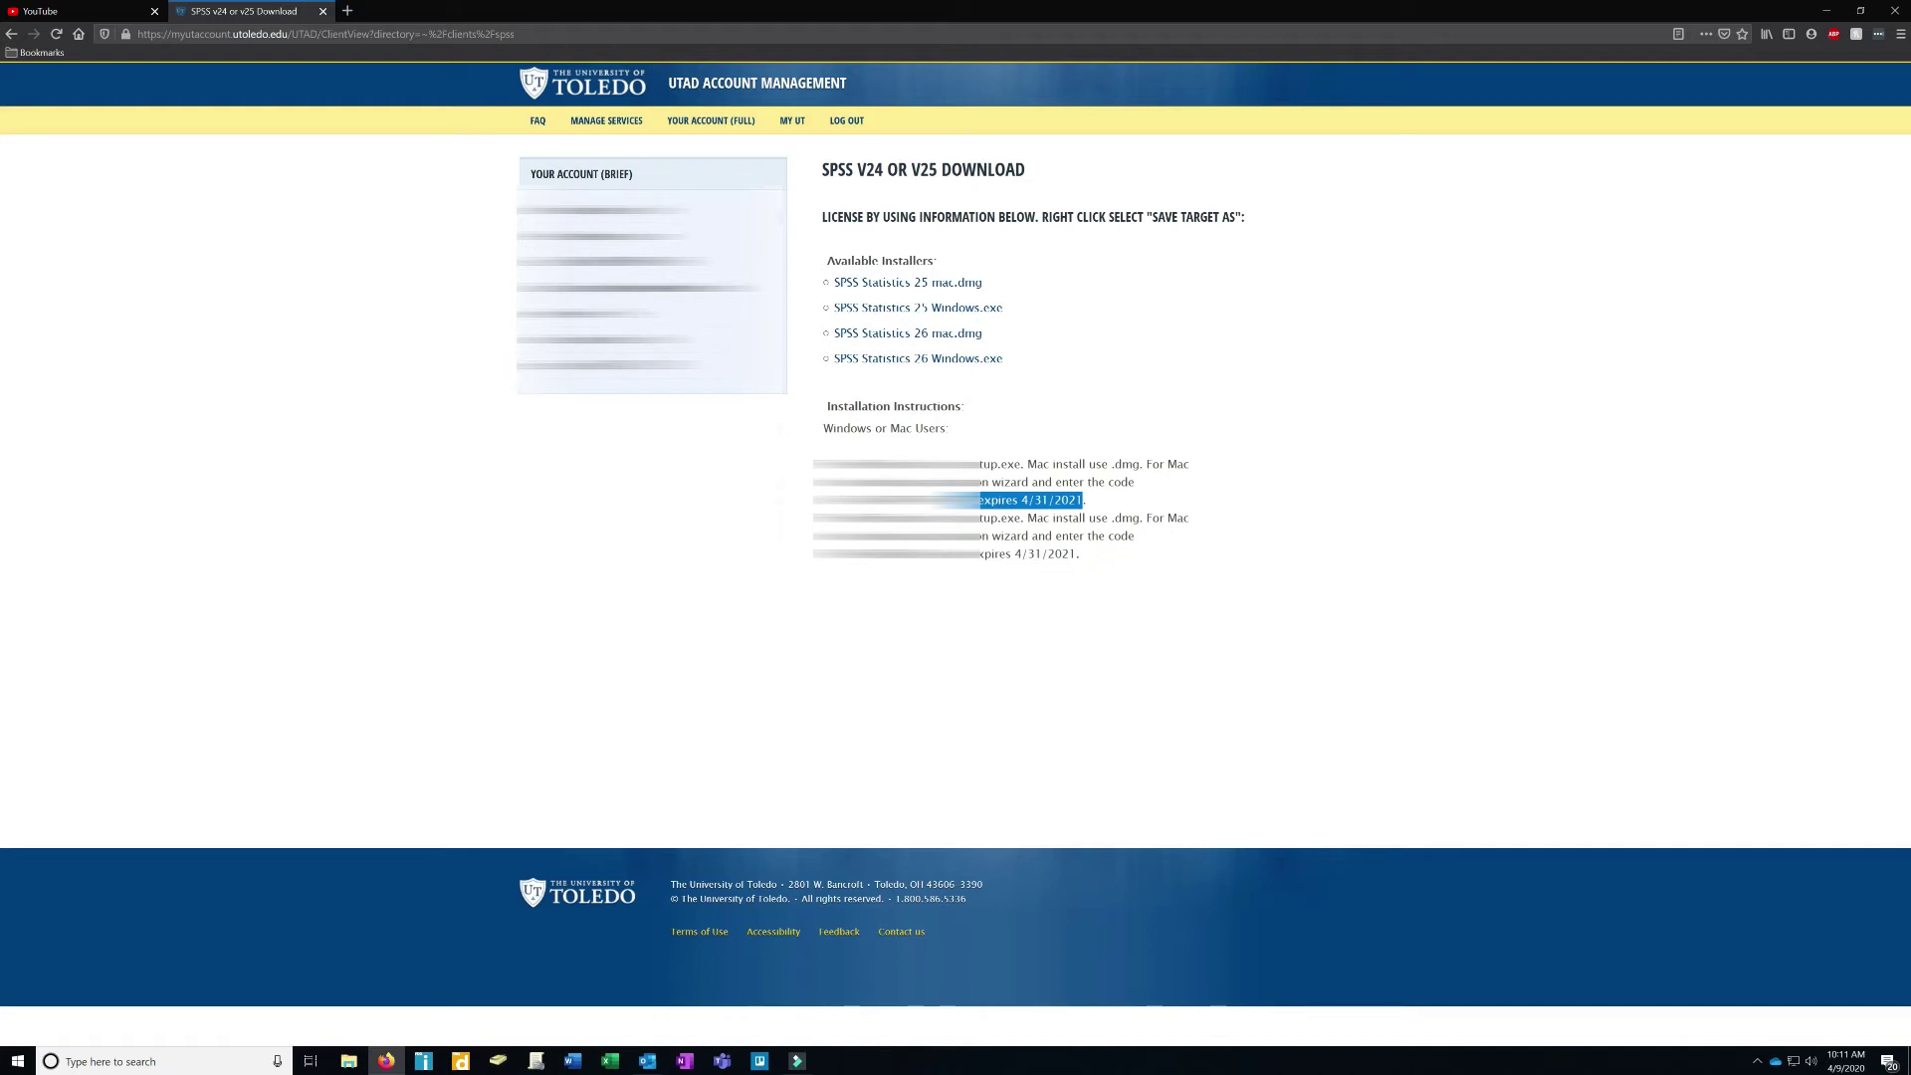
pyautogui.doubleClick(896, 500)
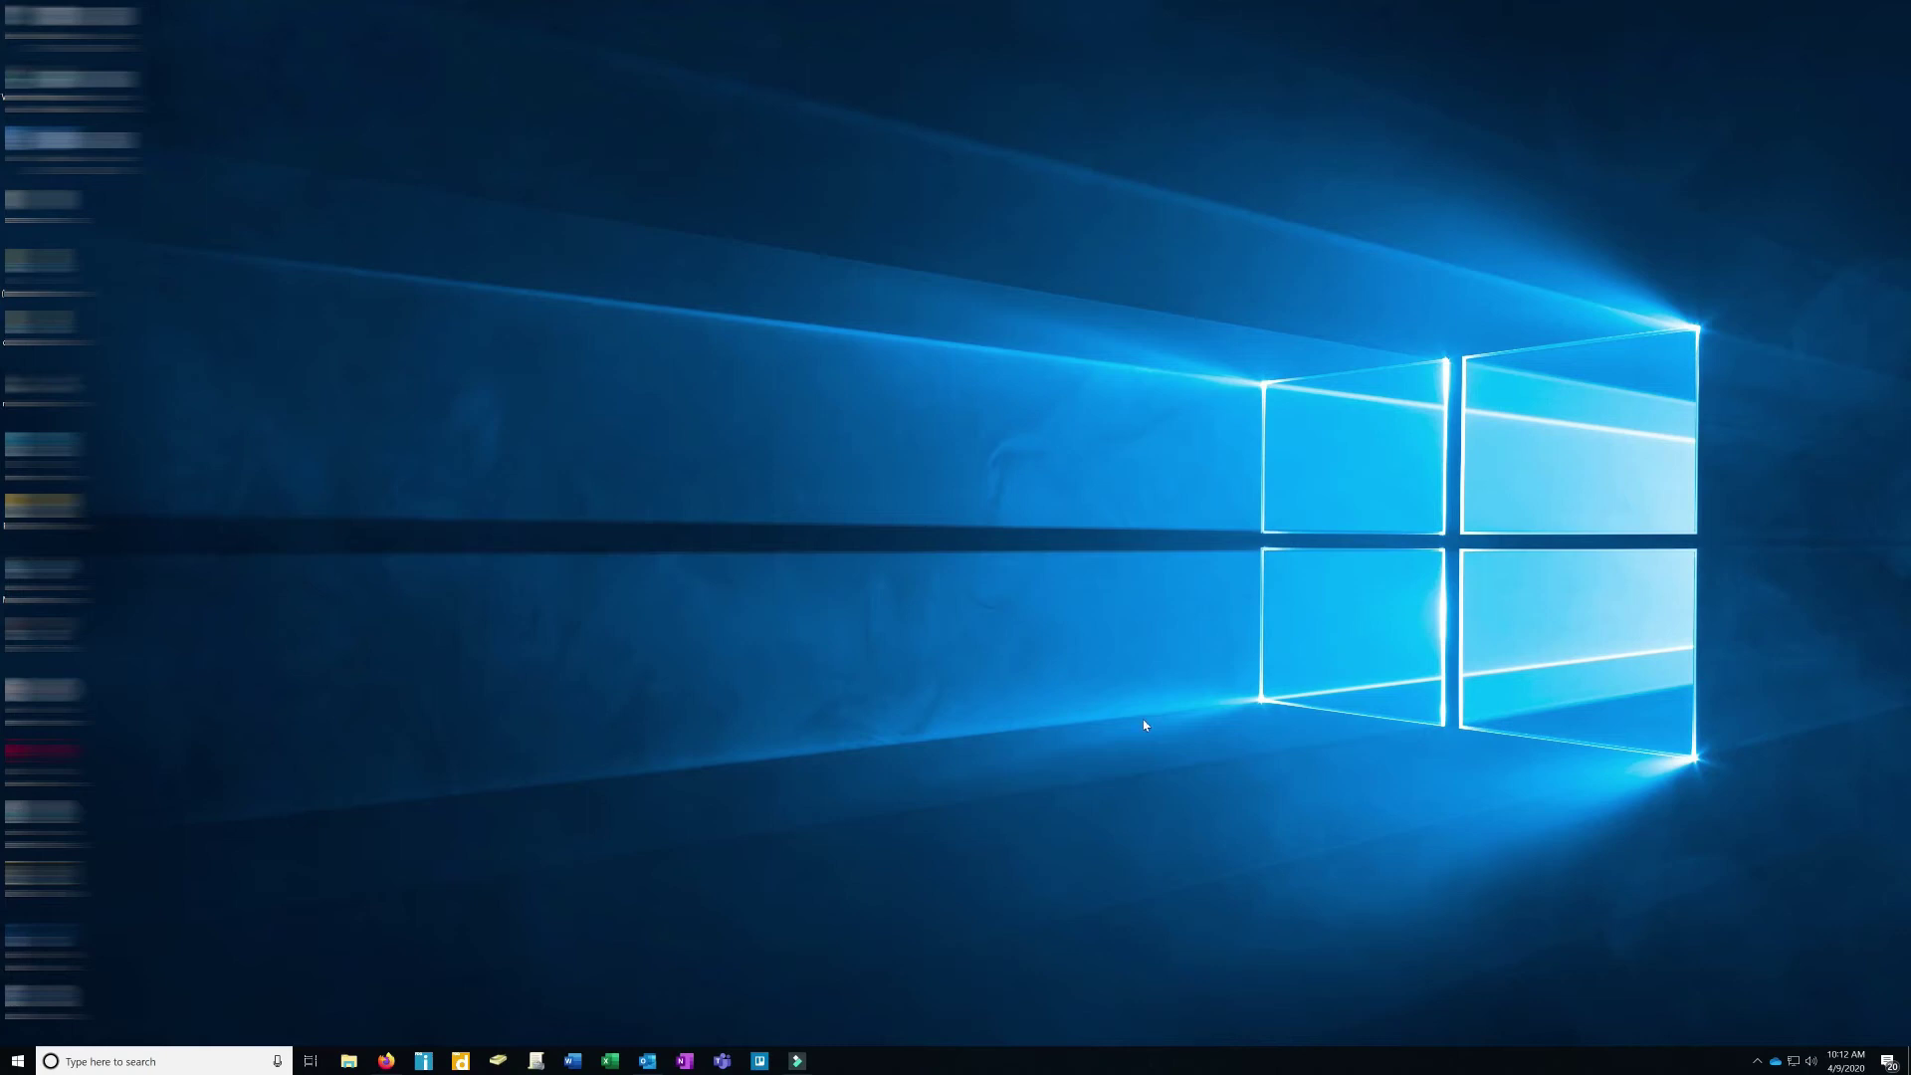
# Copy the SPSS authorization code from the download page in Firefox
pyautogui.moveTo(387, 1061)
pyautogui.click(386, 990)
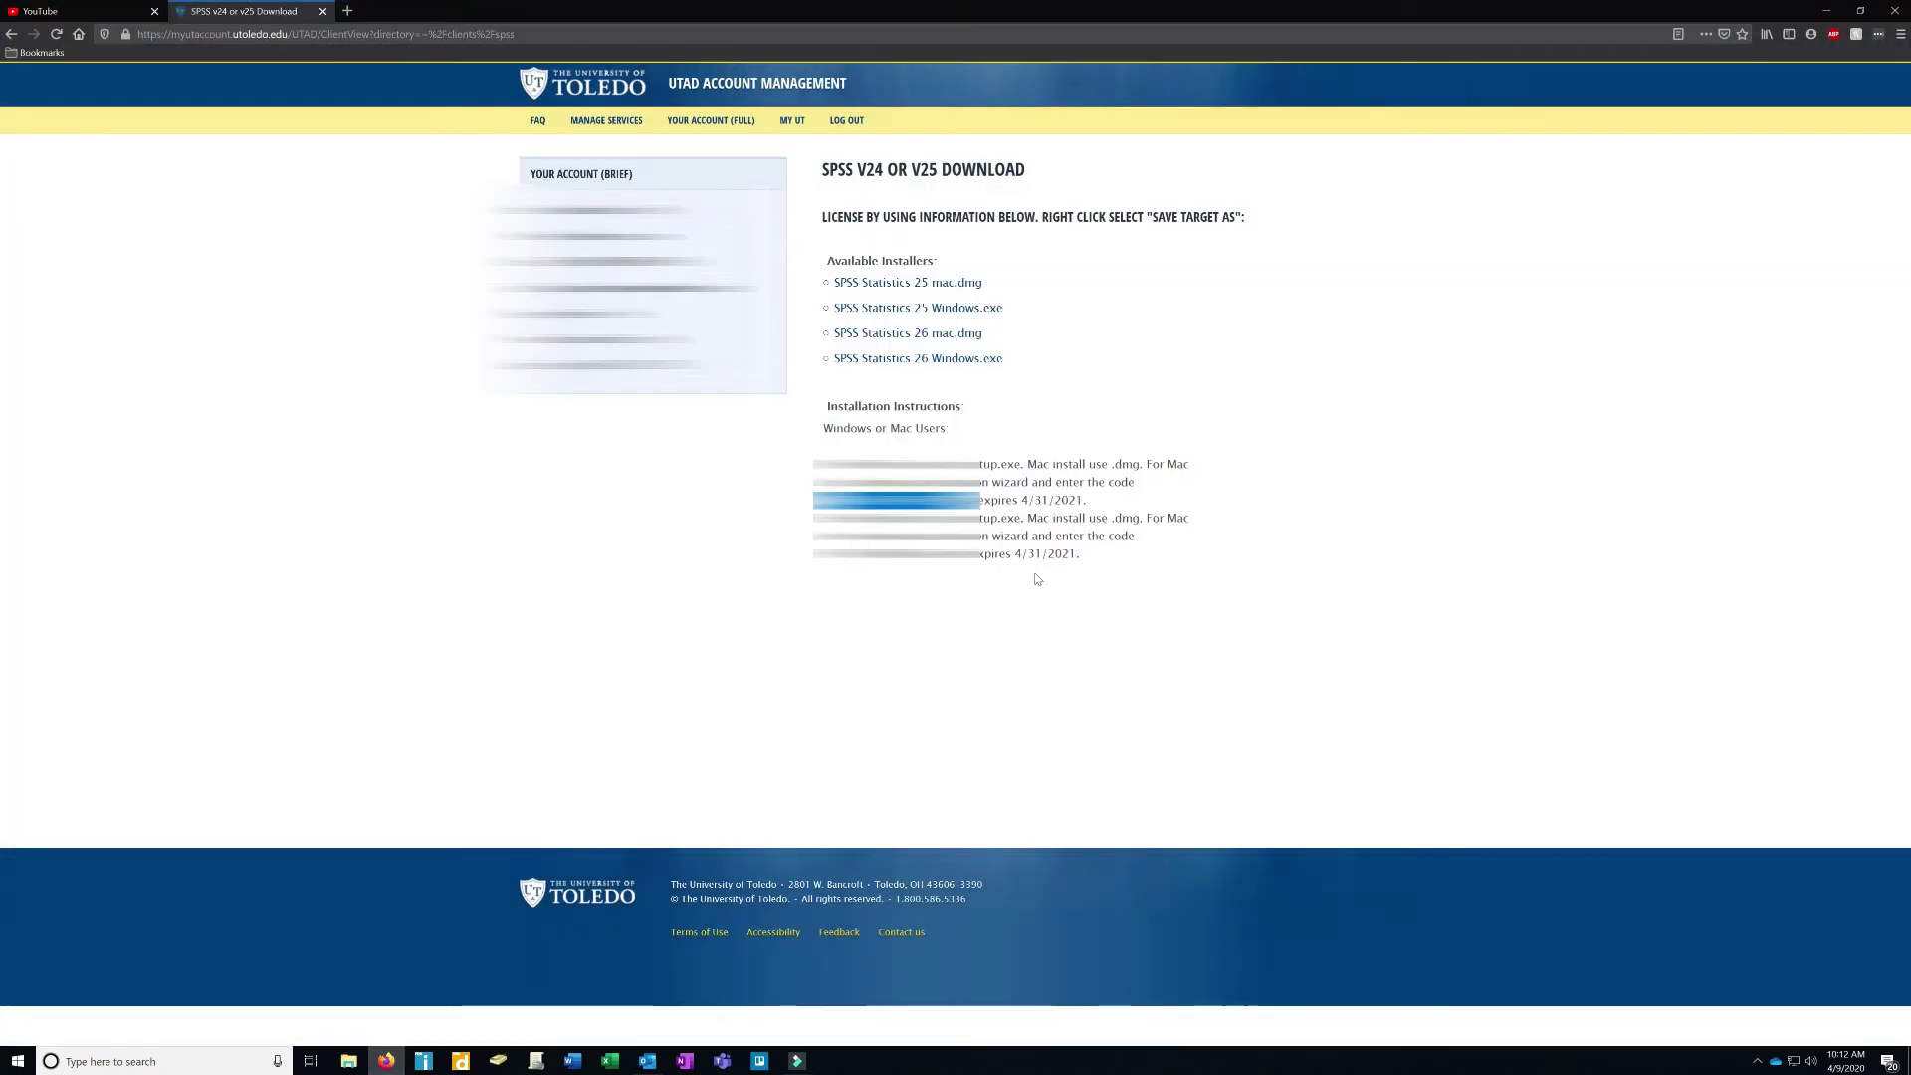
pyautogui.moveTo(979, 500); pyautogui.dragTo(813, 499)
pyautogui.rightClick(814, 500)
pyautogui.click(846, 507)
# Search Windows for 'spss' and launch the SPSS 25 License Authorization Wizard
pyautogui.click(1834, 10)
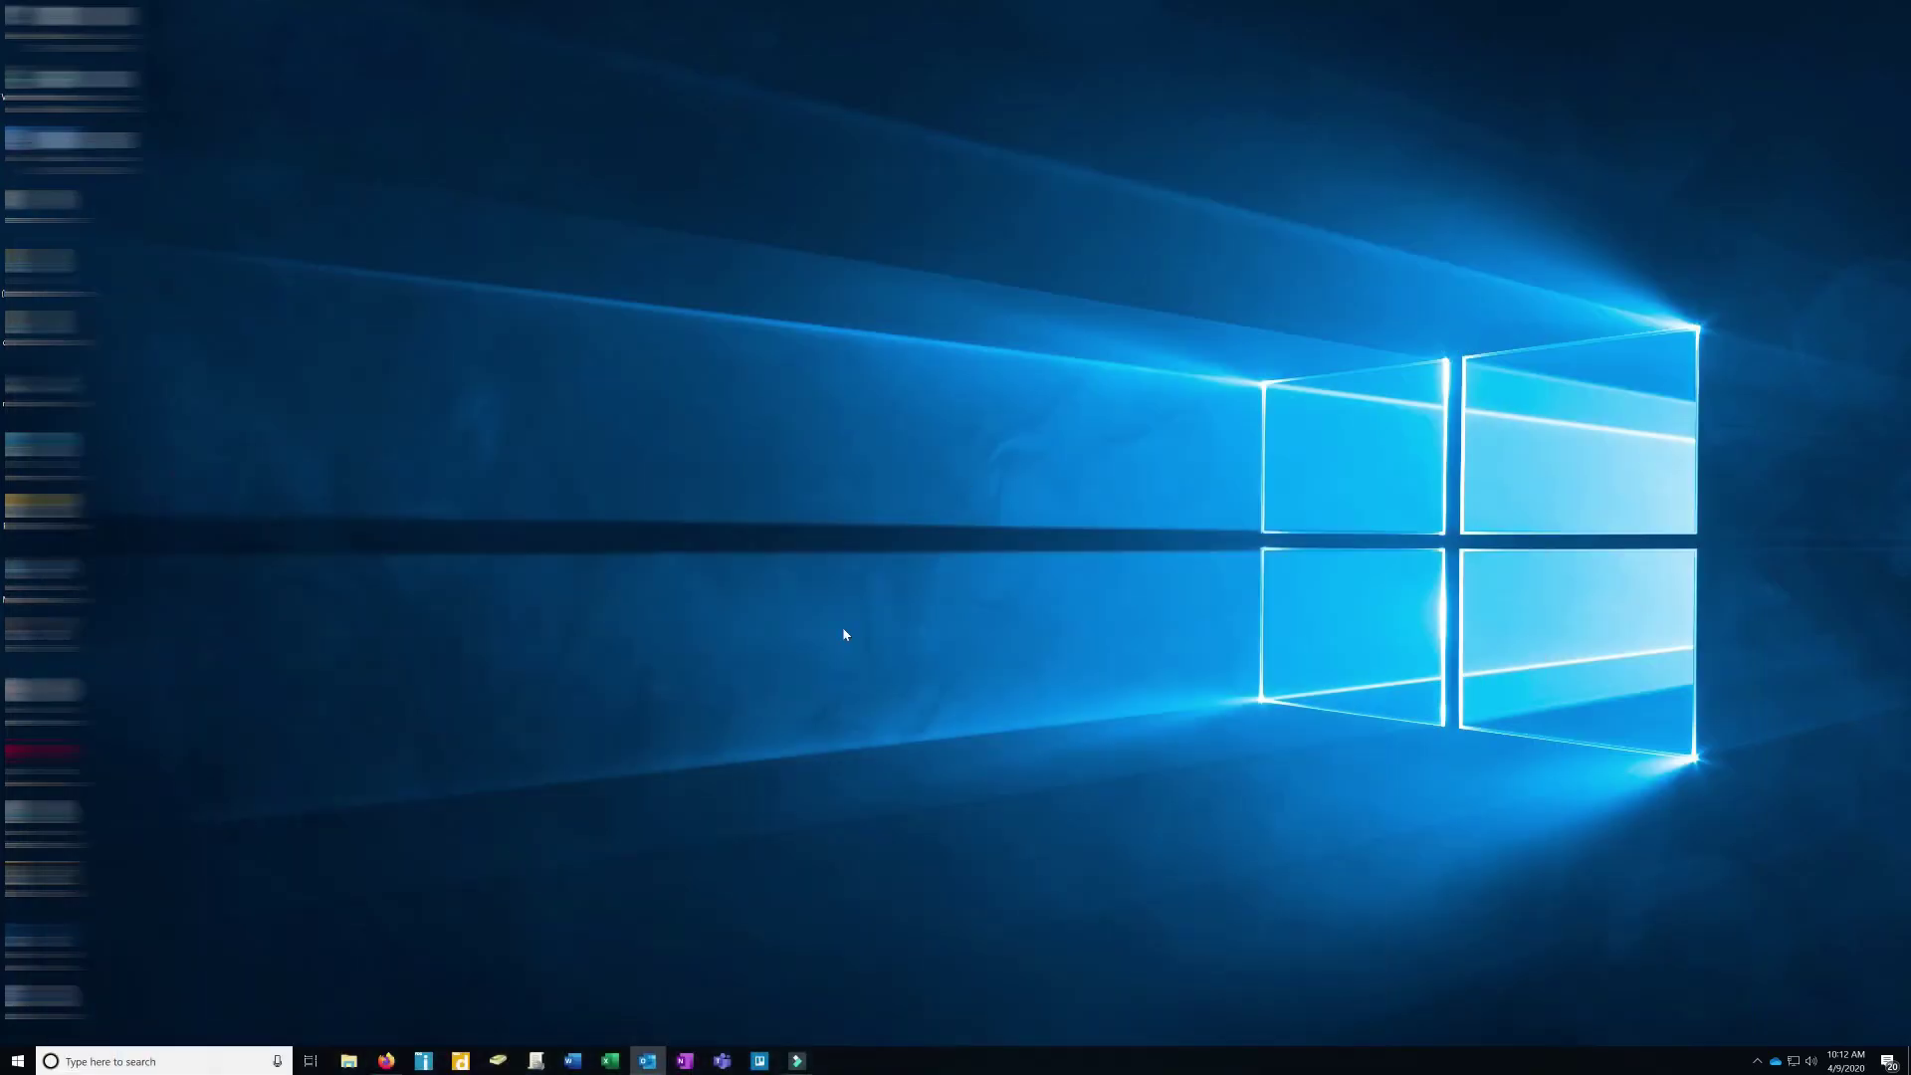
pyautogui.click(207, 1061)
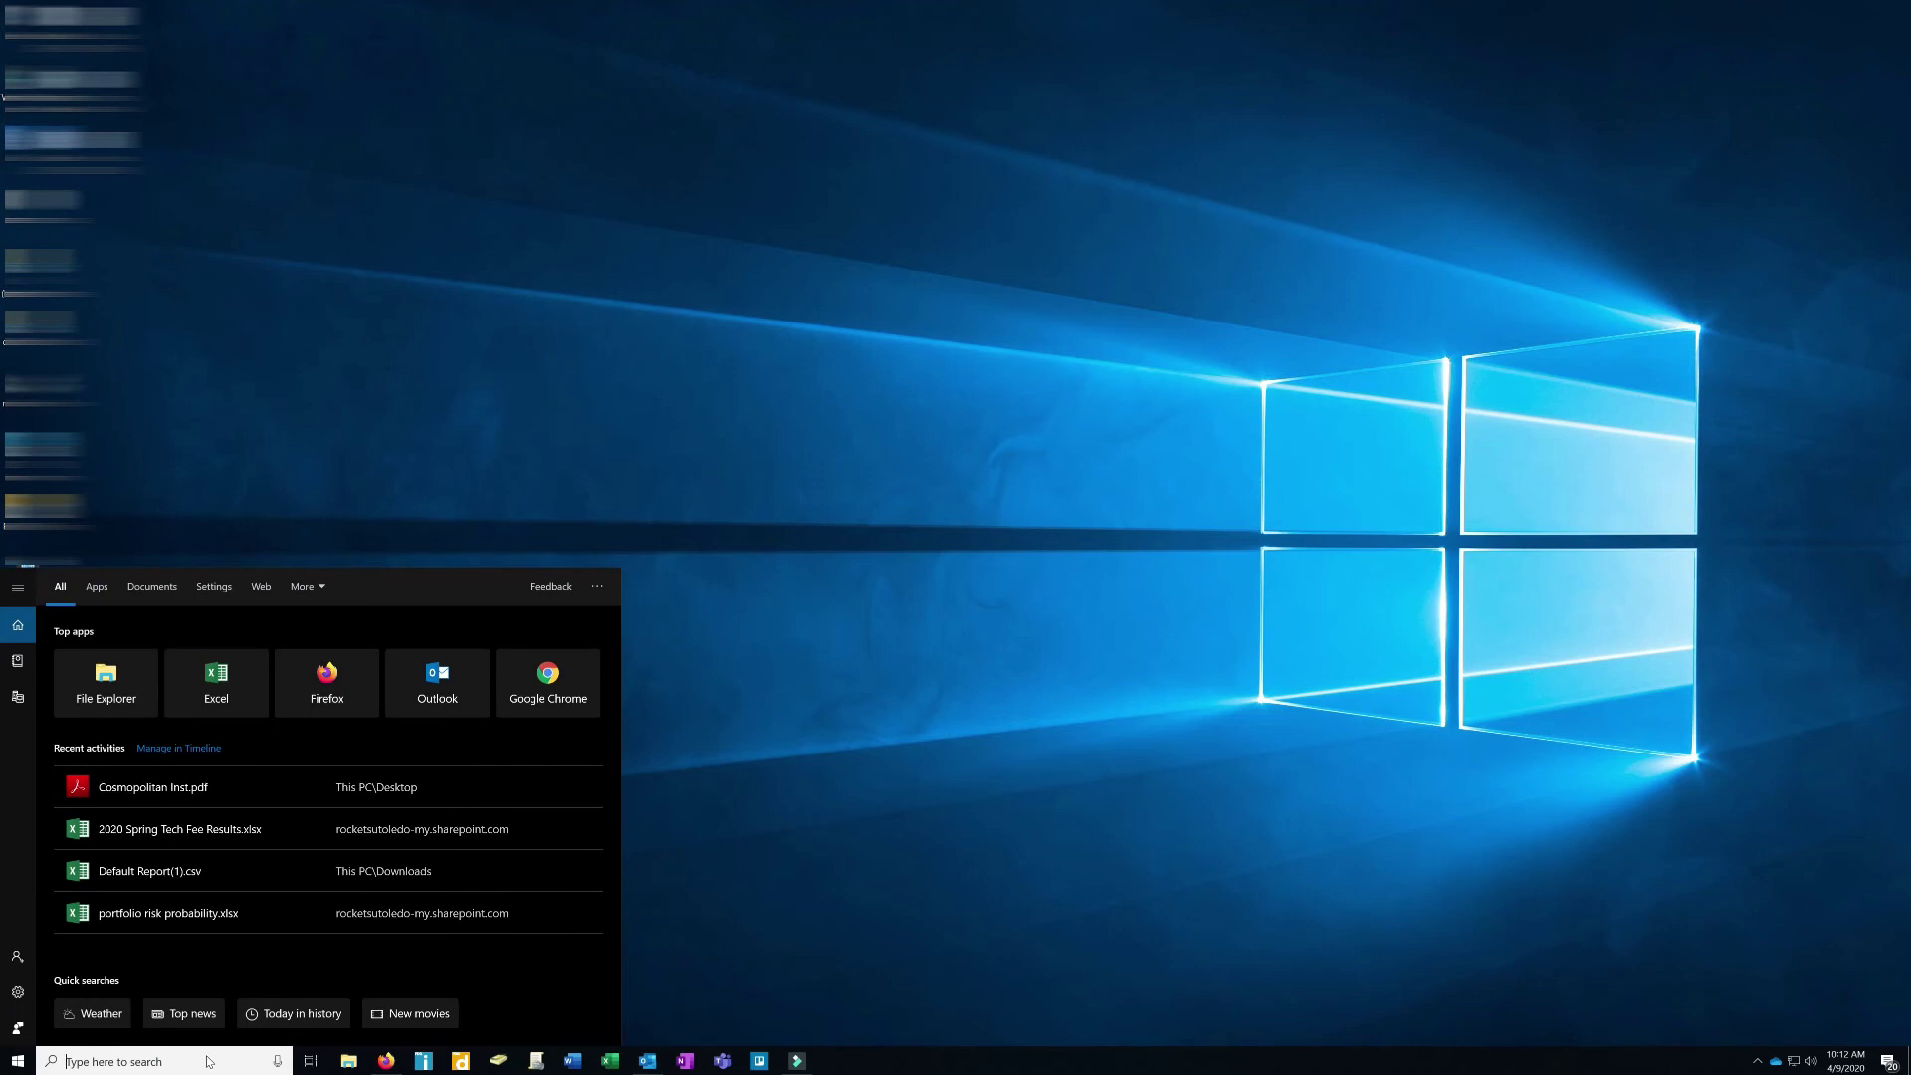
pyautogui.write('spss')
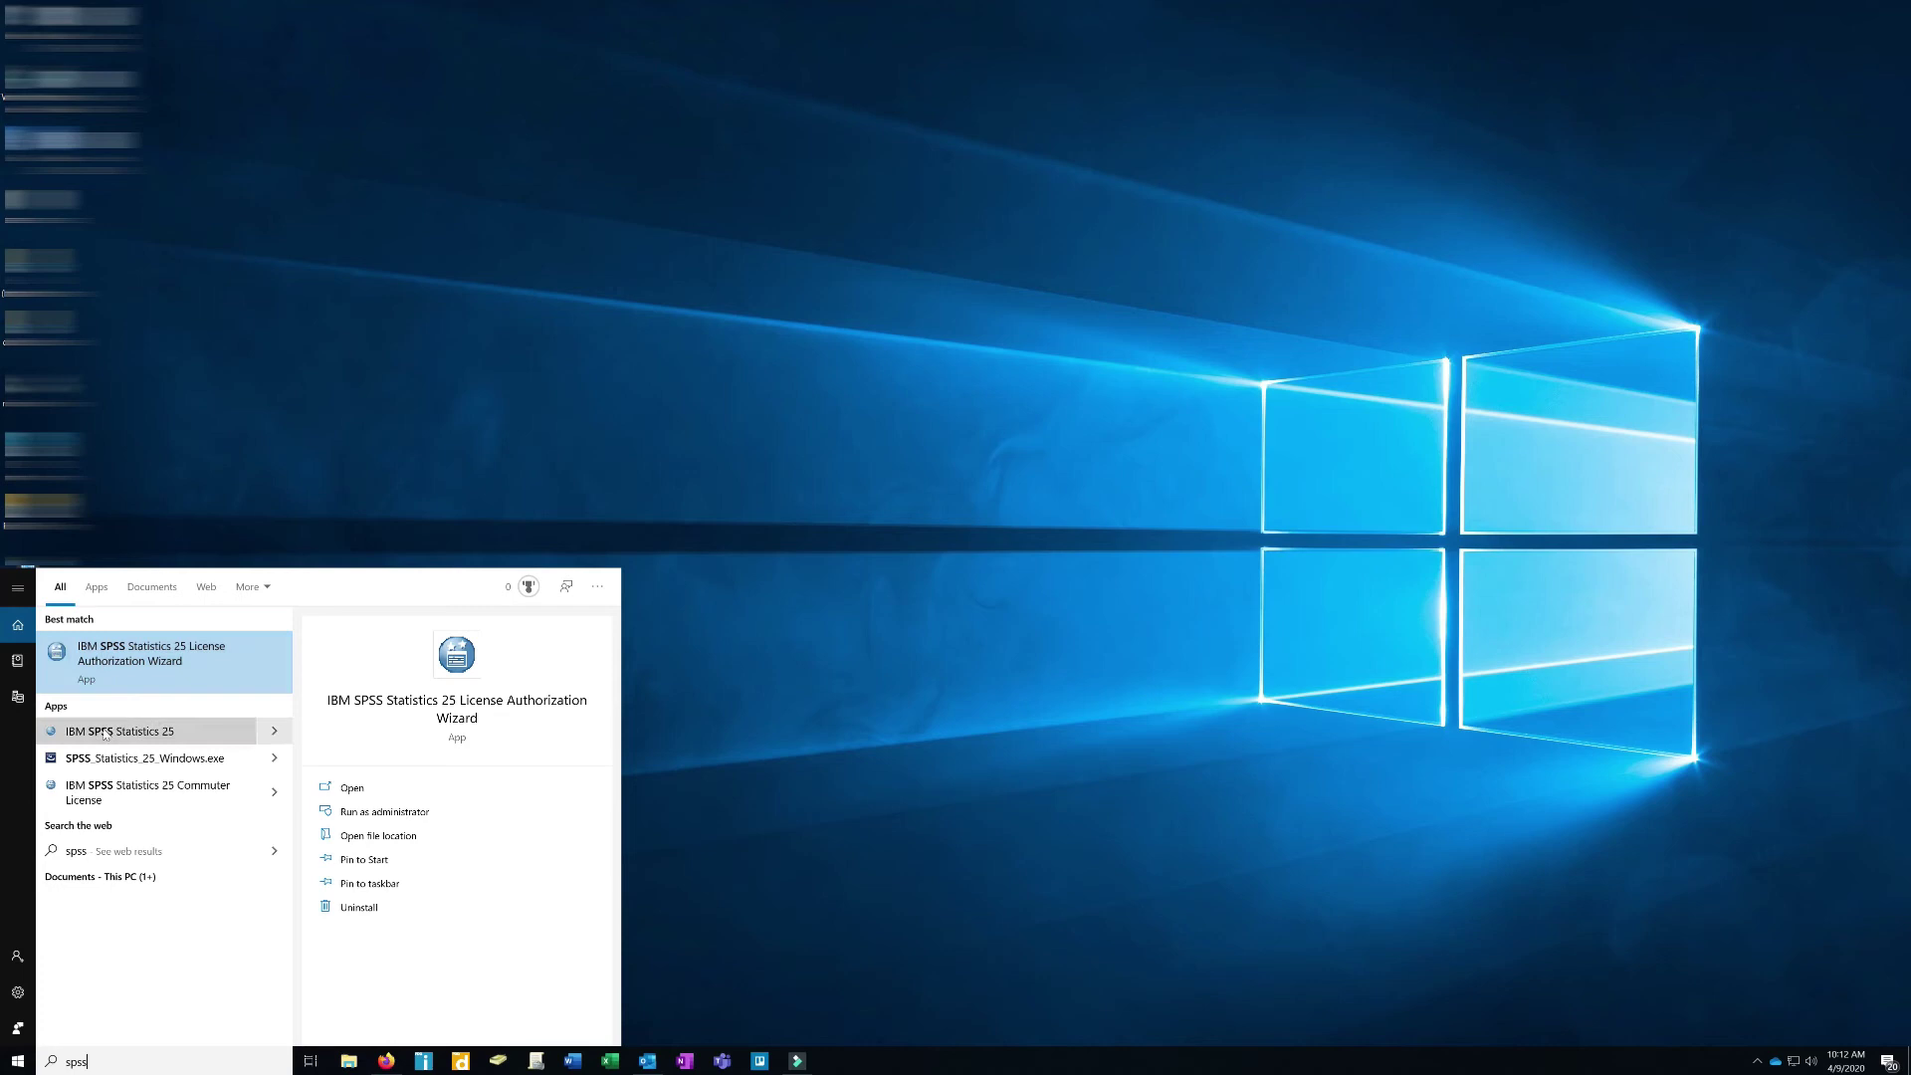
pyautogui.click(142, 656)
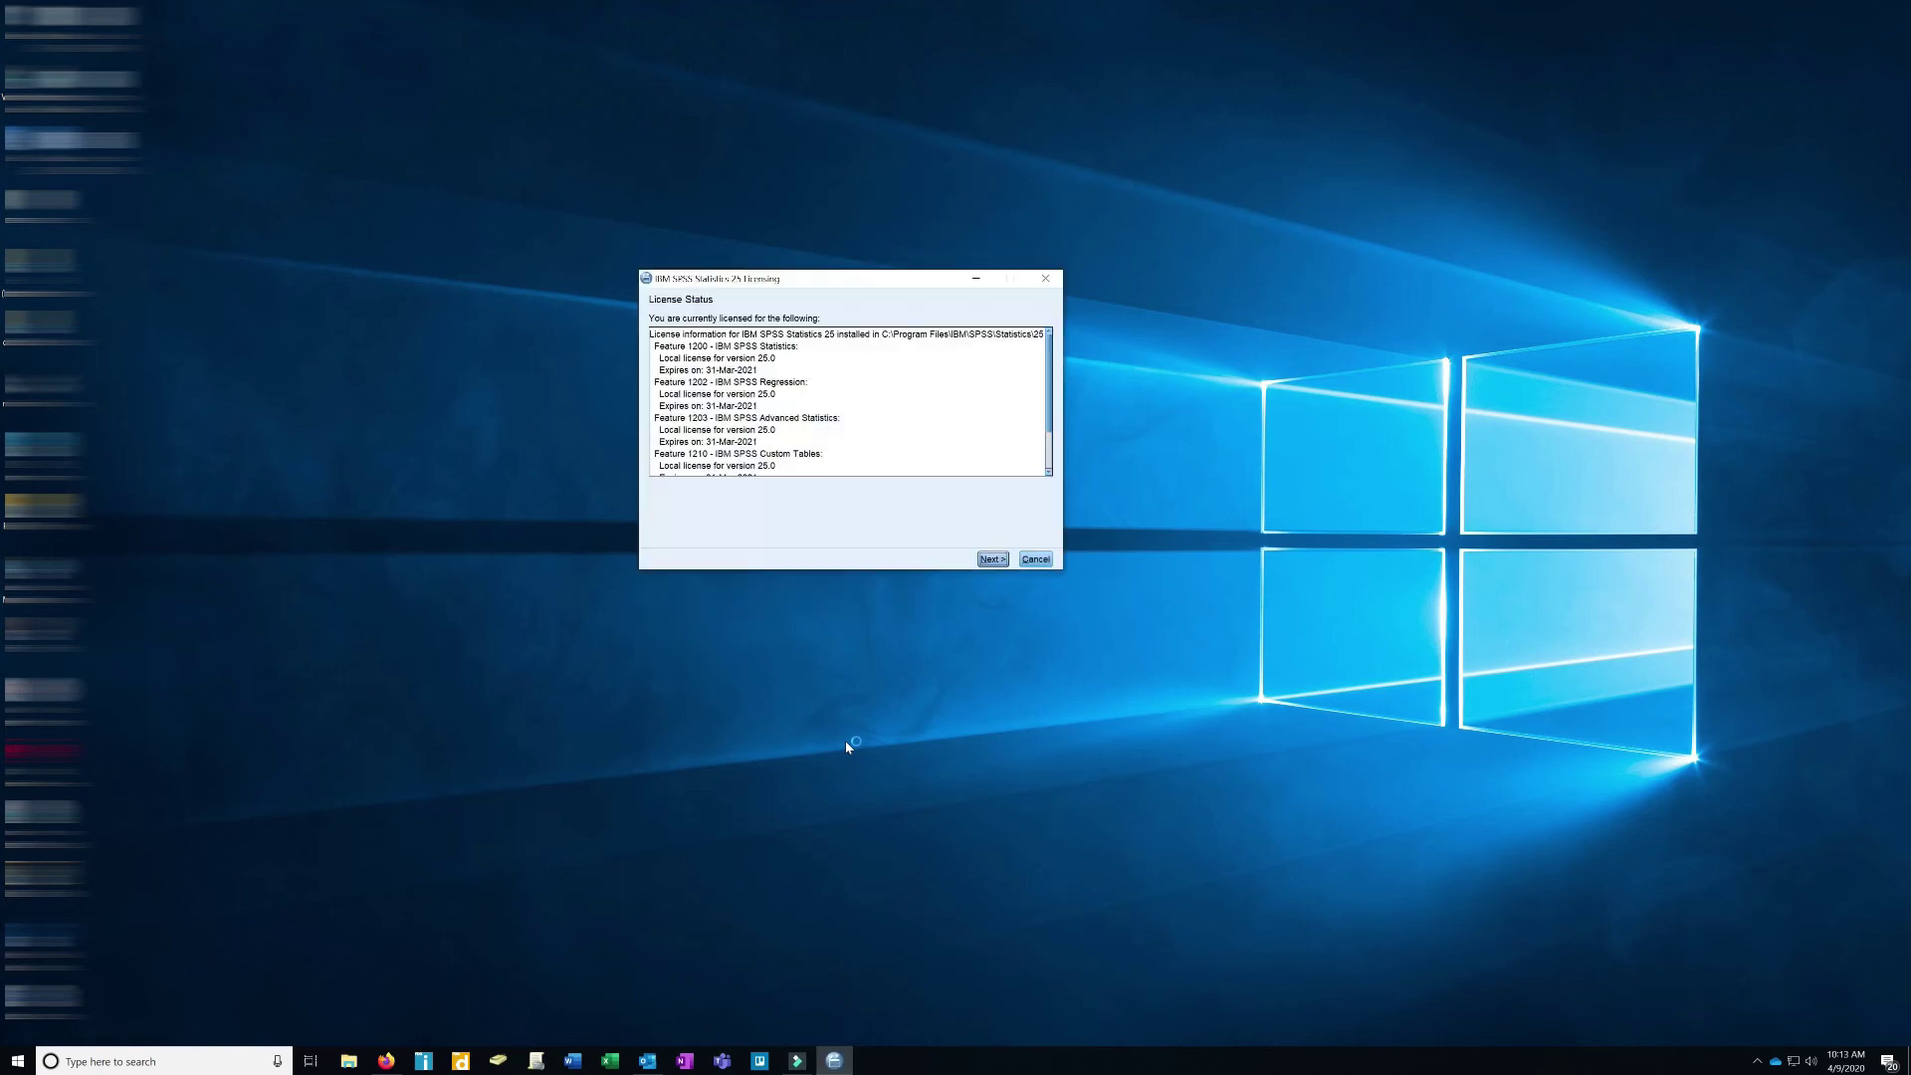
# Review the licensed features expiring 31-Mar-2021 and continue to Product Authorization
pyautogui.moveTo(1049, 428); pyautogui.dragTo(1047, 495)
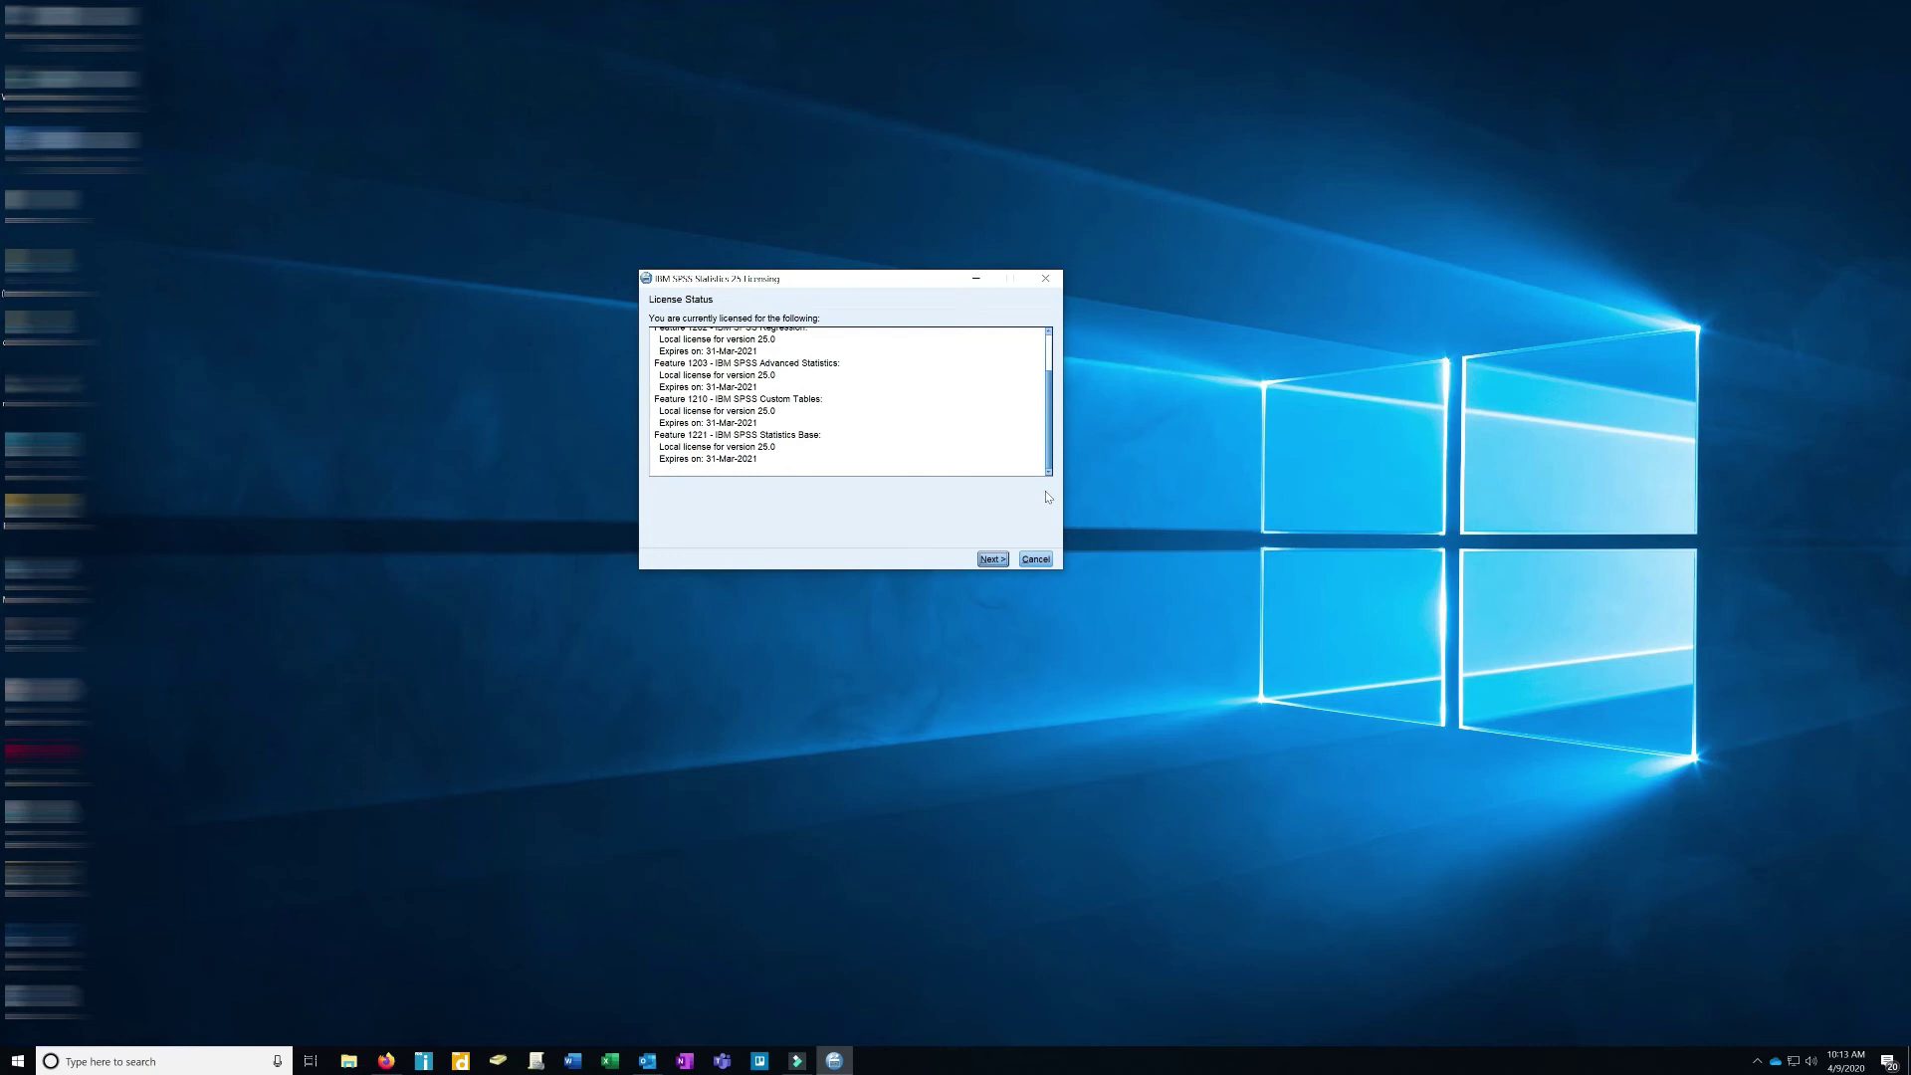
pyautogui.click(993, 559)
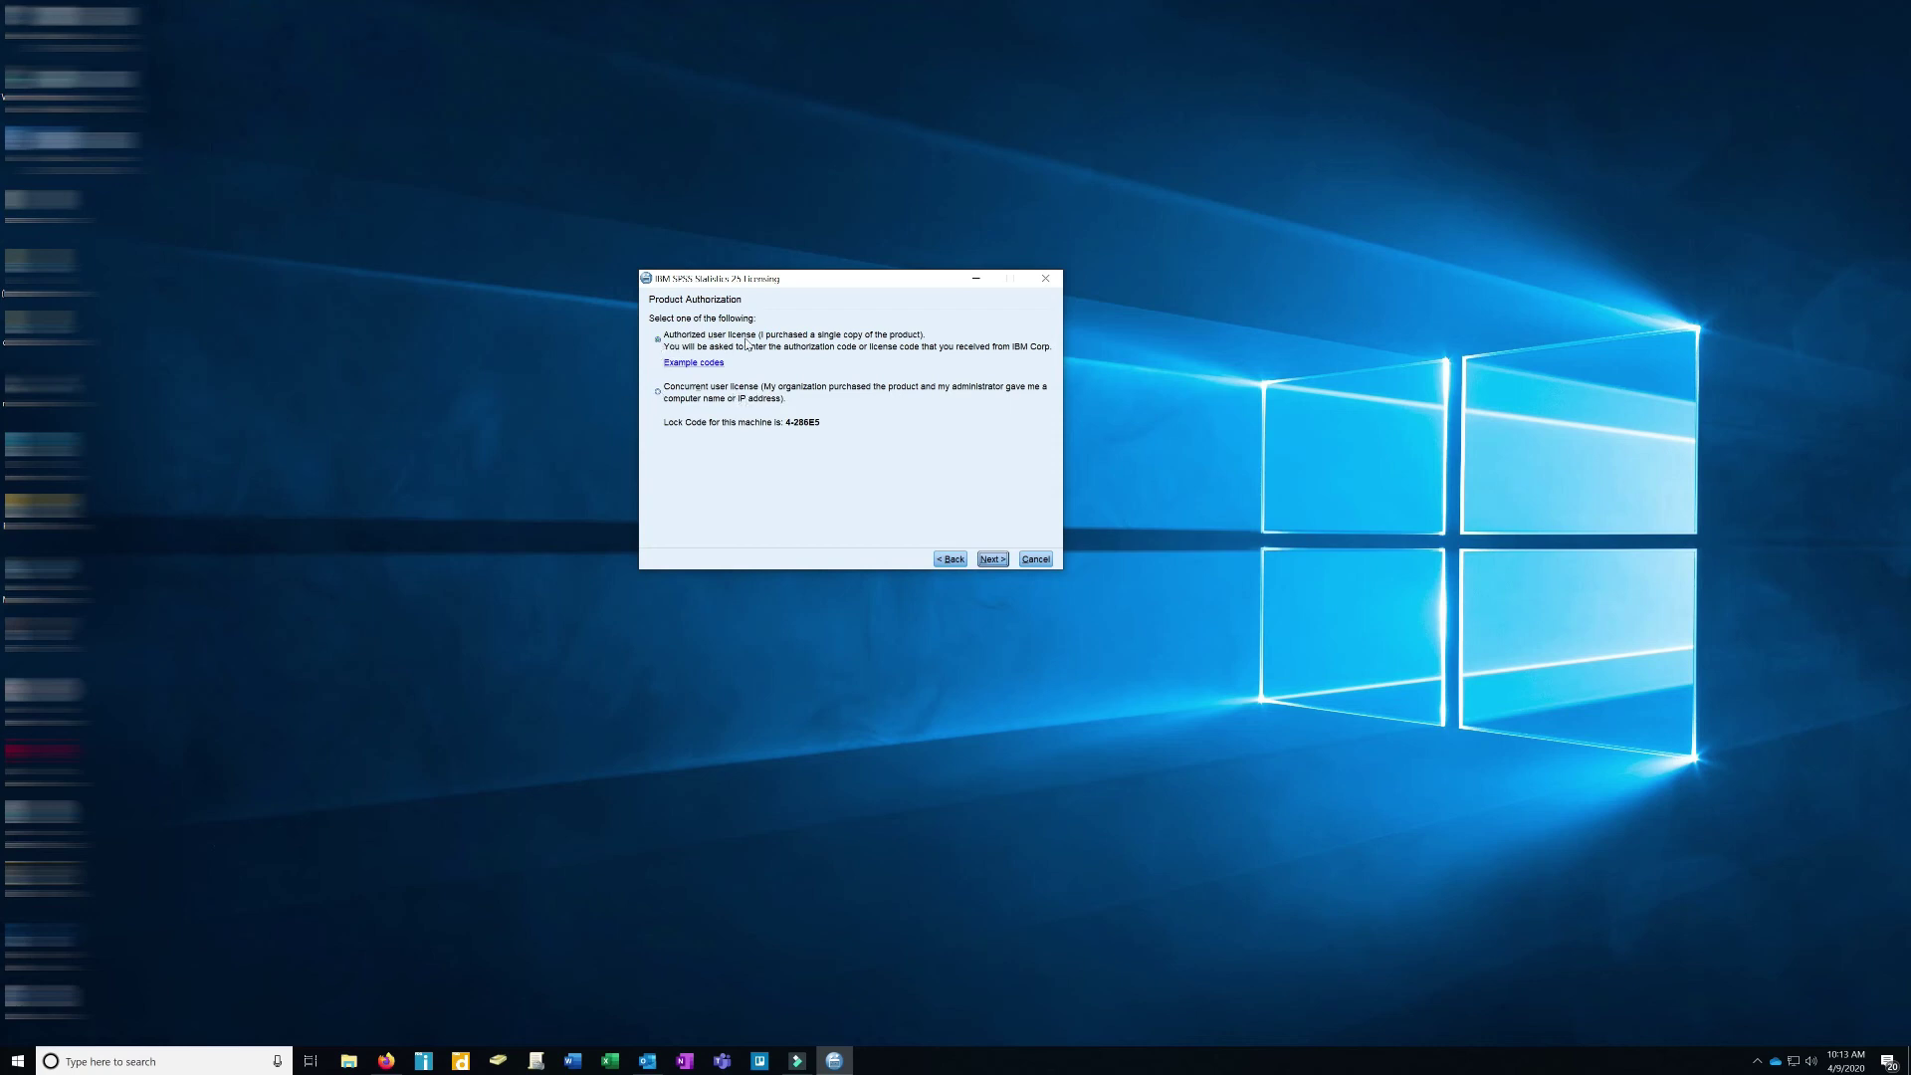
# Choose Authorized user license, submit the copied code, and proceed through internet authorization
pyautogui.click(657, 343)
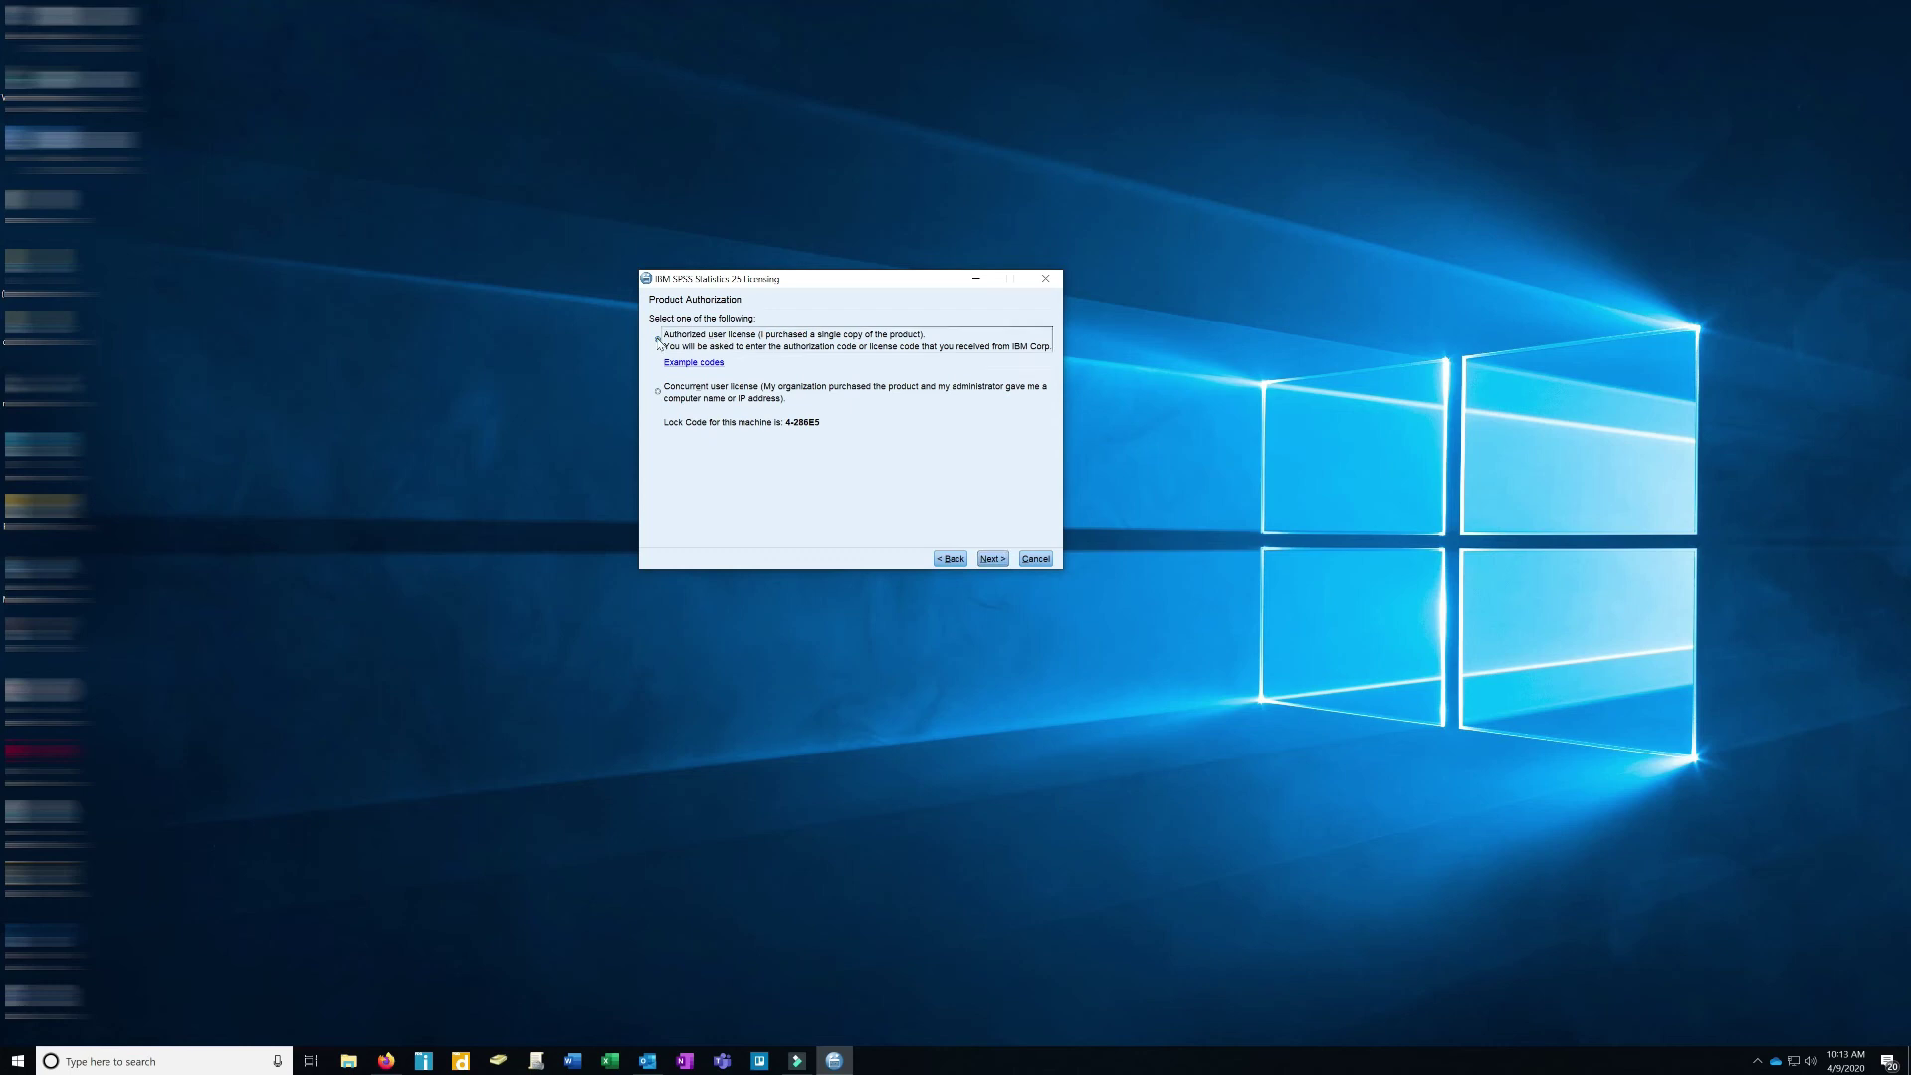
pyautogui.click(992, 558)
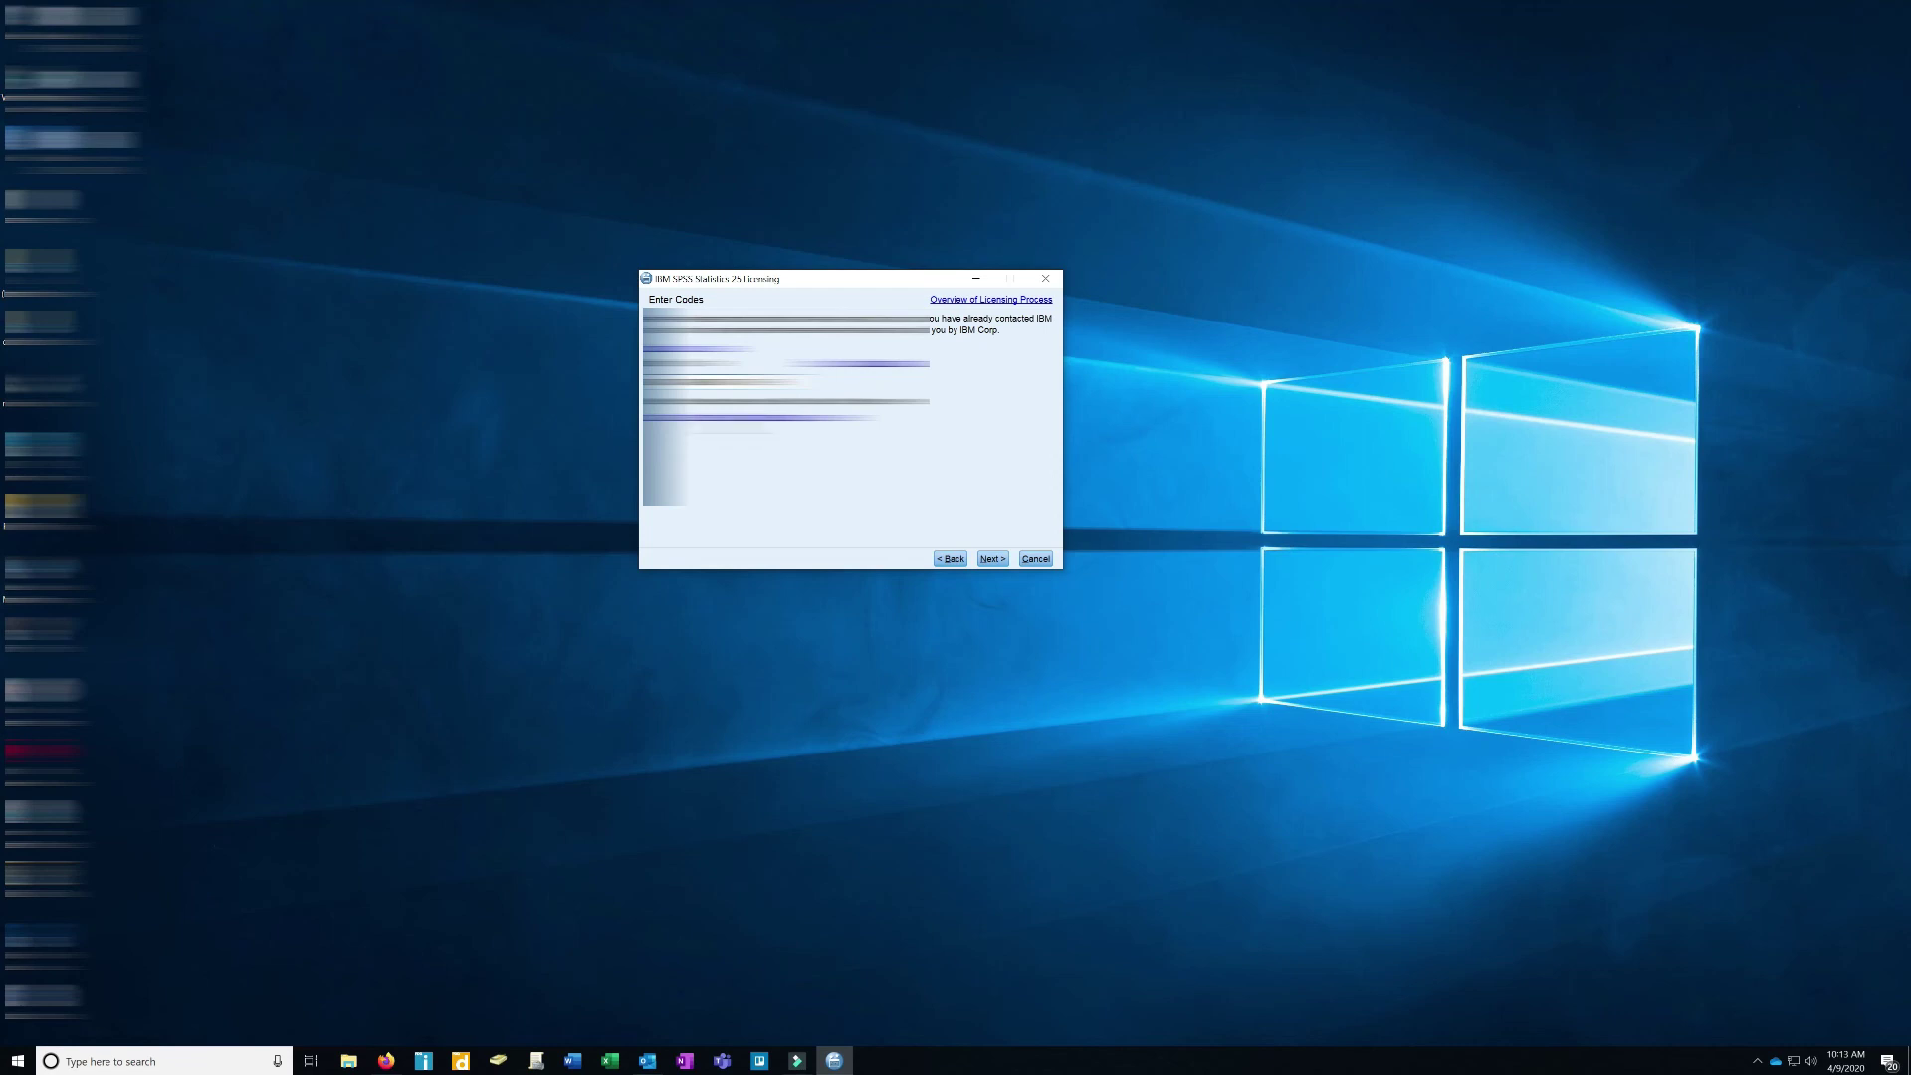
pyautogui.click(983, 560)
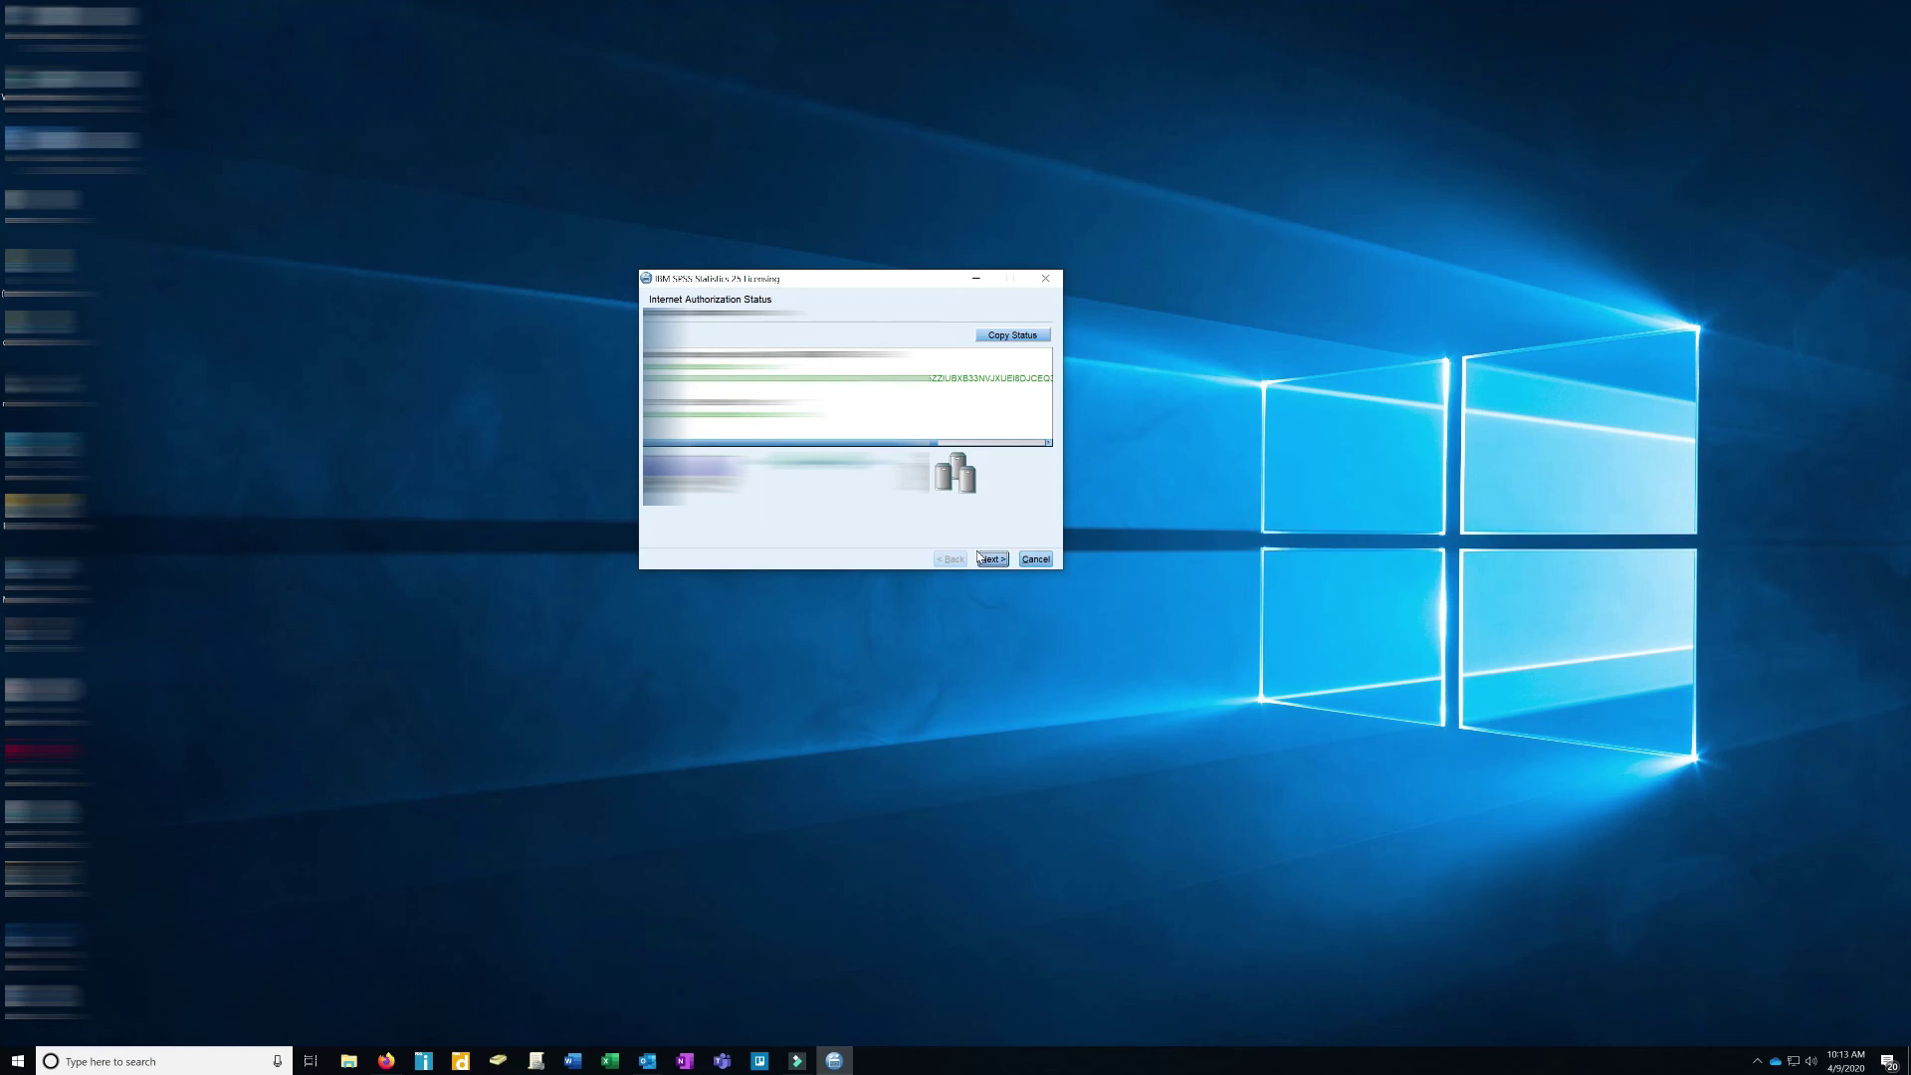
pyautogui.click(992, 559)
# Finish the licensing wizard, then search 'spss' and launch IBM SPSS Statistics 25
pyautogui.click(992, 559)
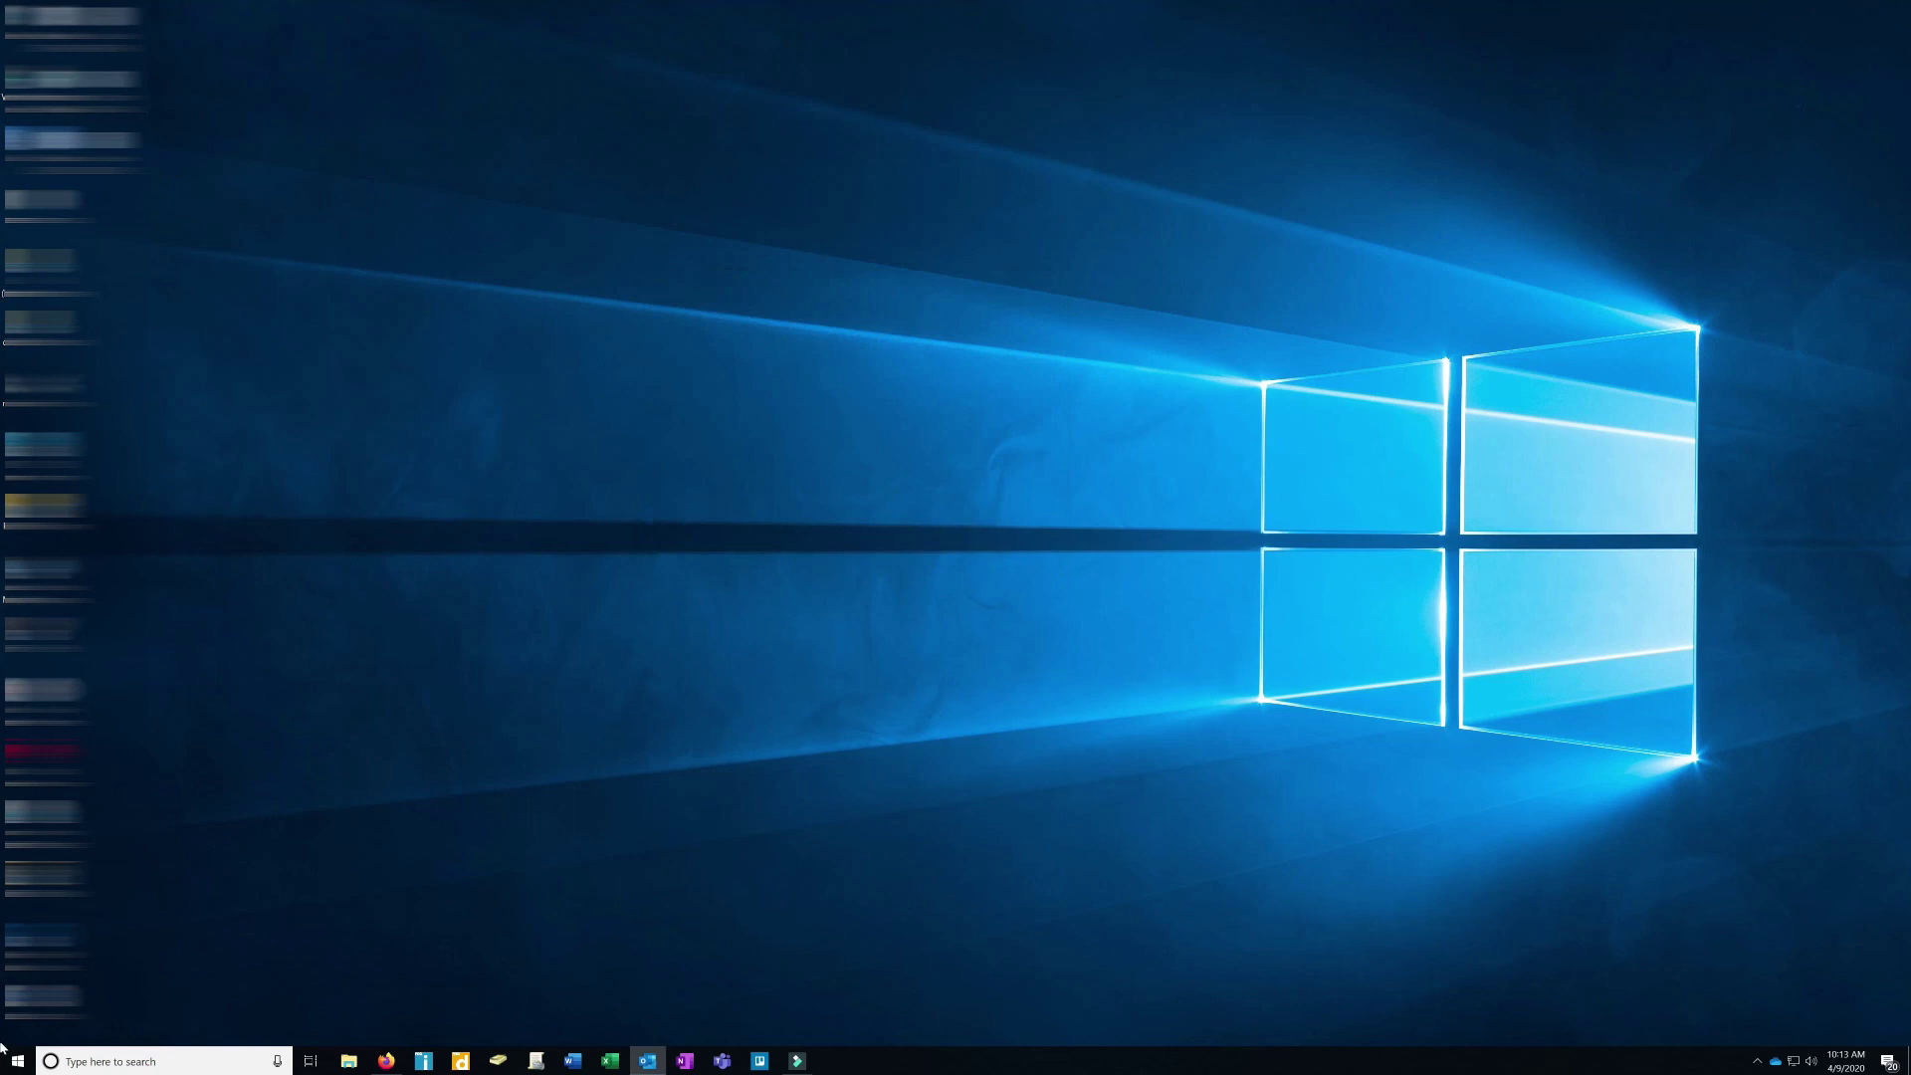
pyautogui.click(108, 1062)
pyautogui.write('spss')
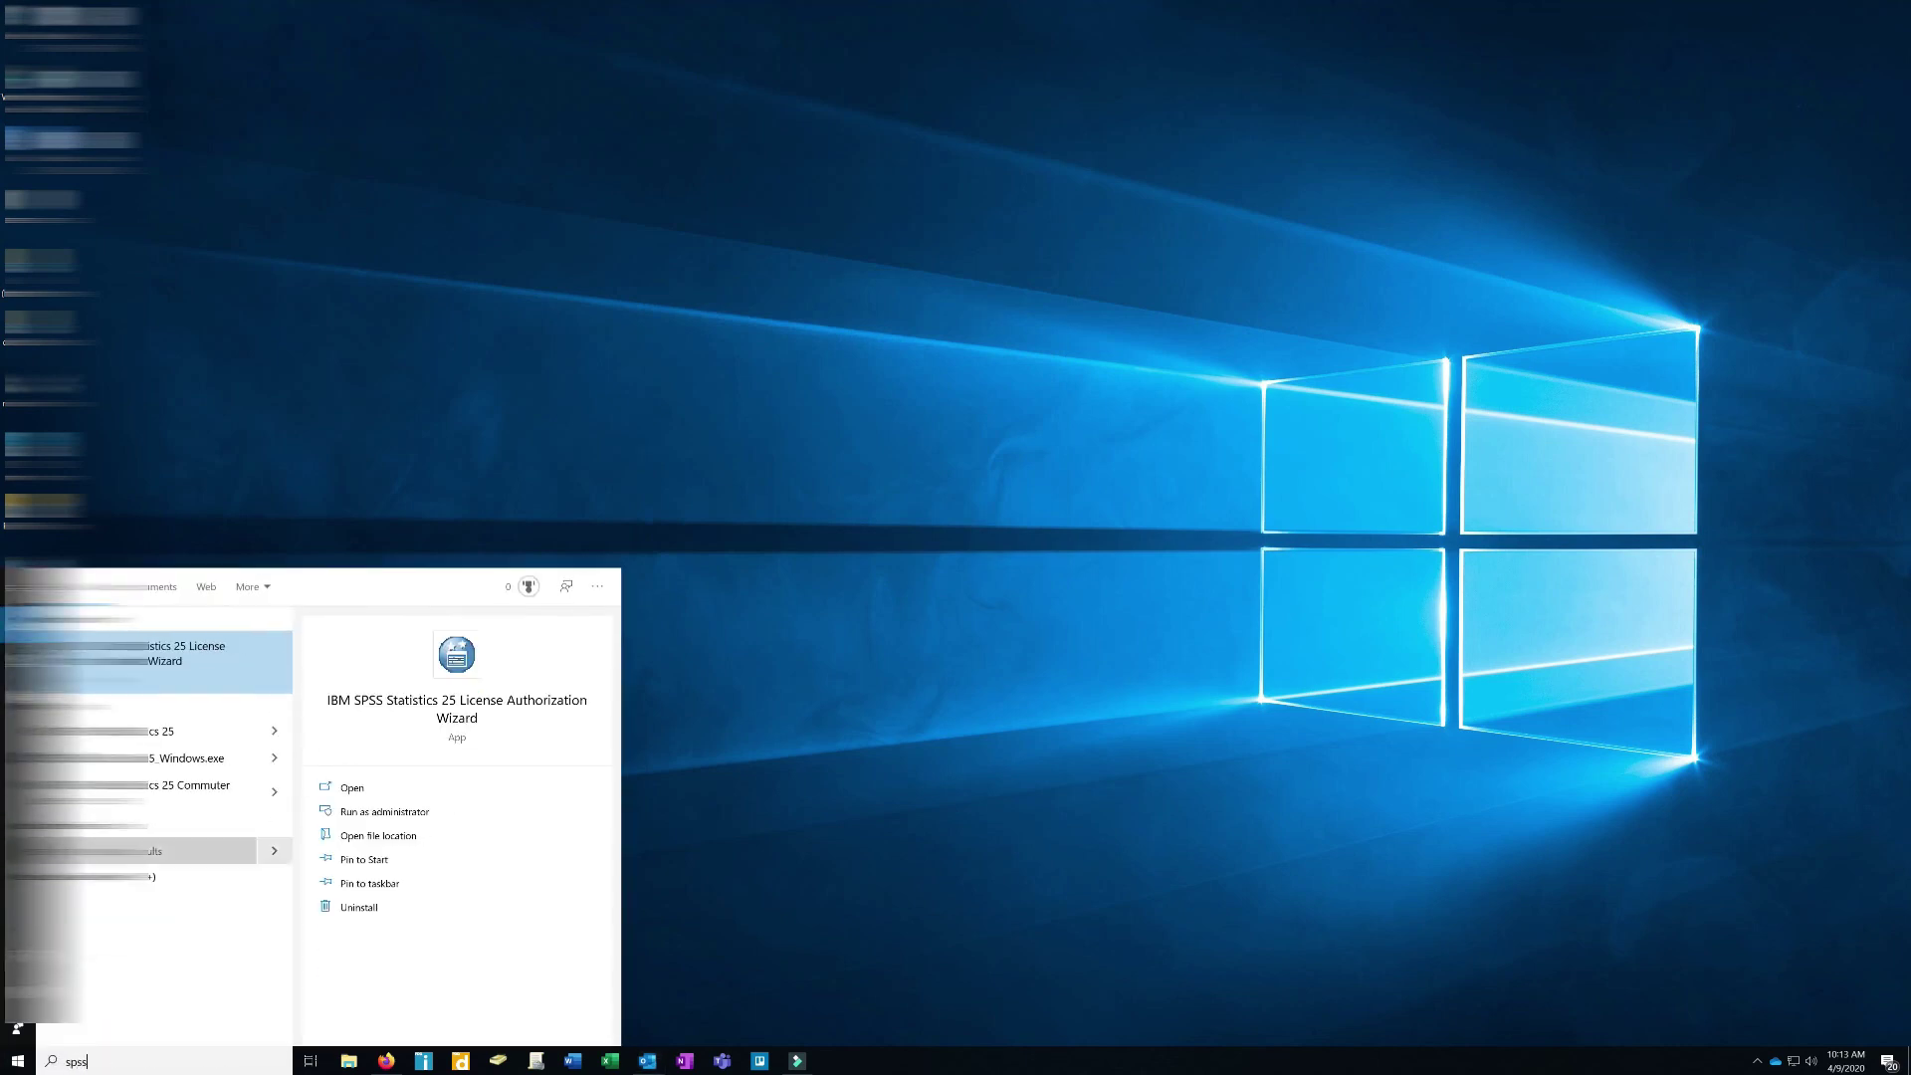
pyautogui.click(150, 732)
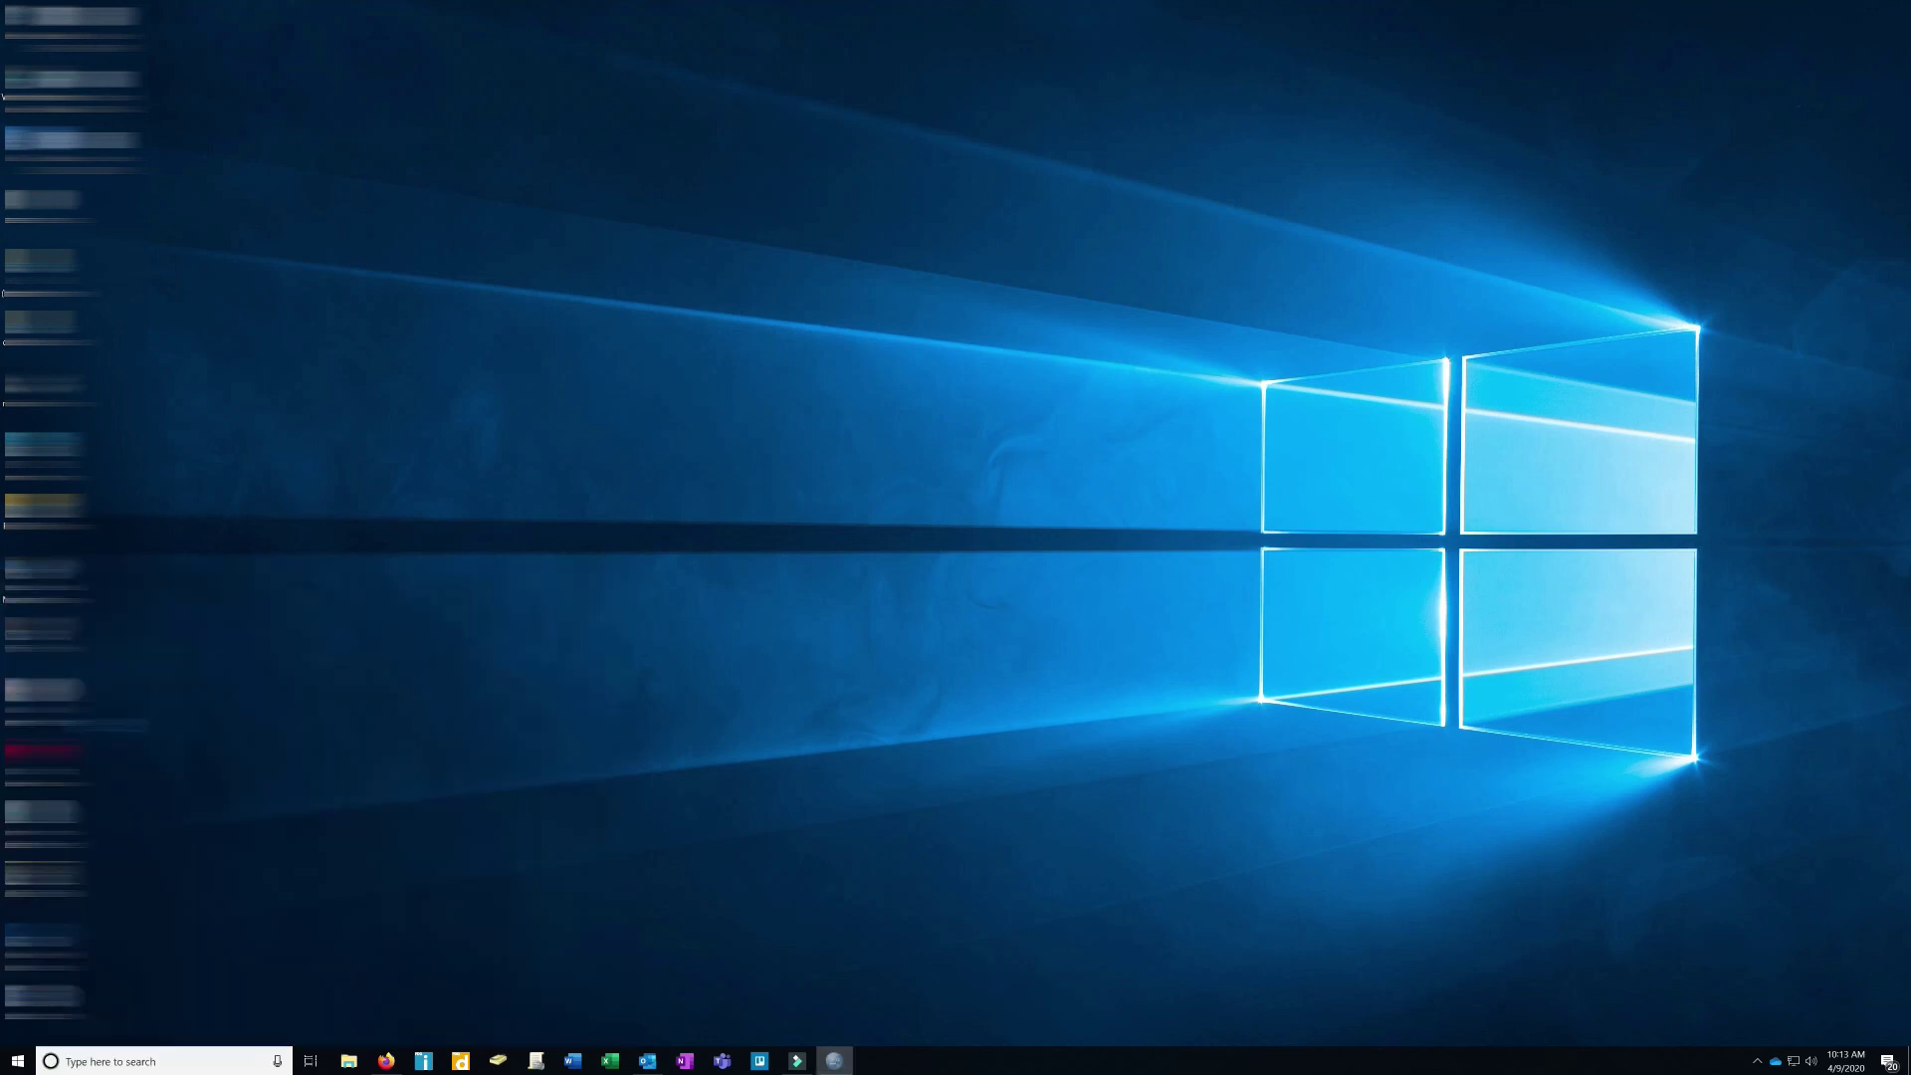